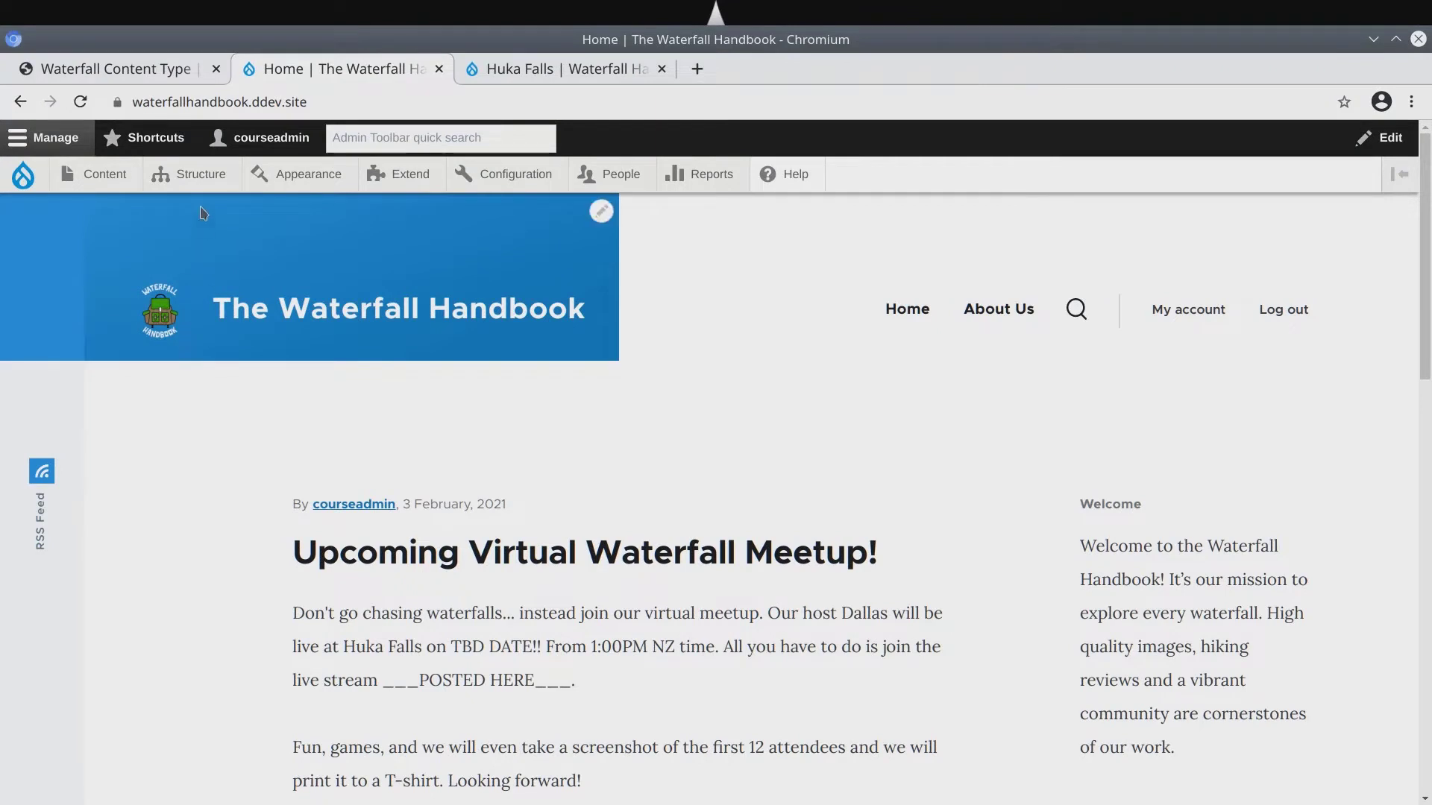
- On the Huka Falls page, highlight the Huka Falls title and its description text
{"action": "mouse_move", "coordinate": [201, 182]}
{"action": "mouse_move", "coordinate": [201, 325]}
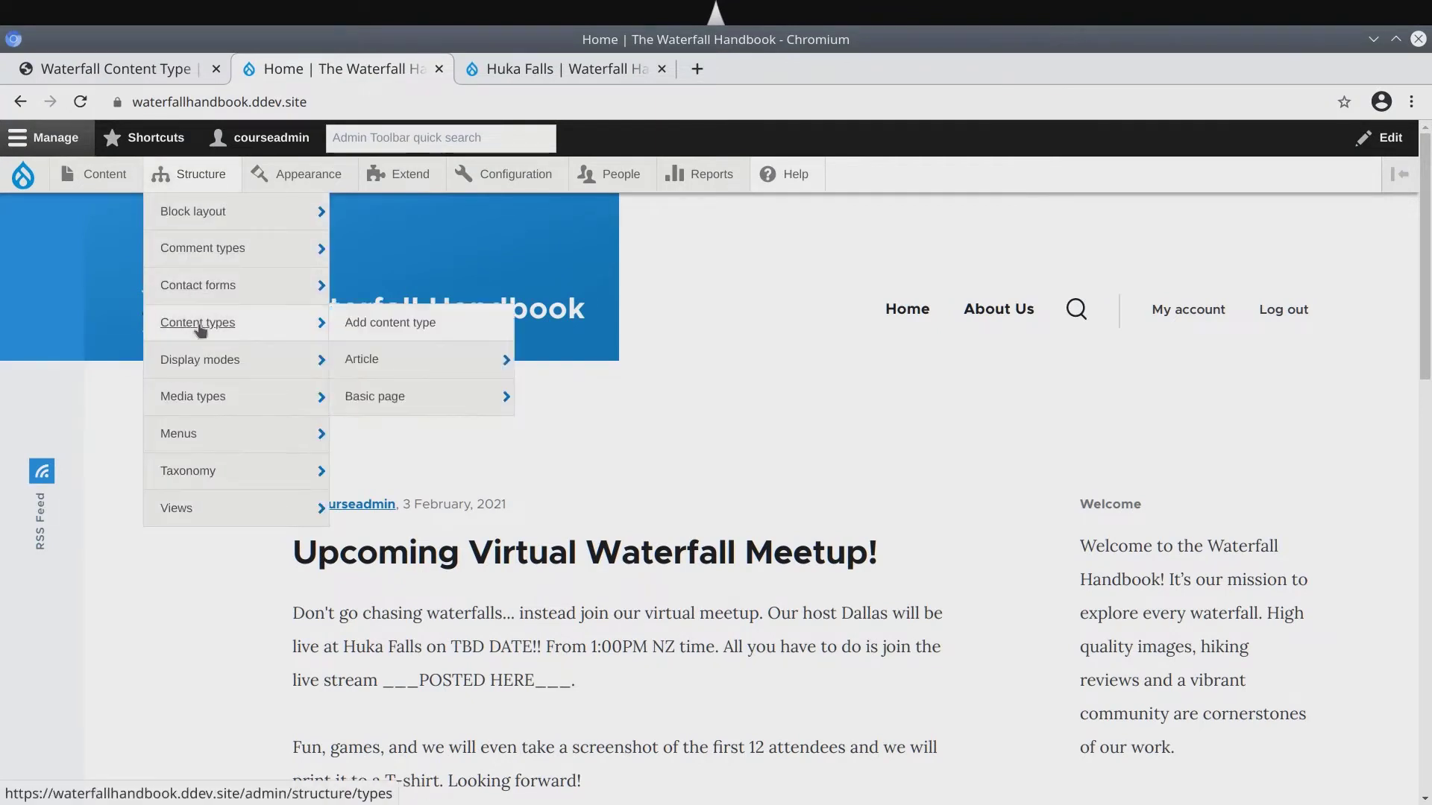
{"action": "left_click_drag", "start_coordinate": [375, 331], "coordinate": [402, 320]}
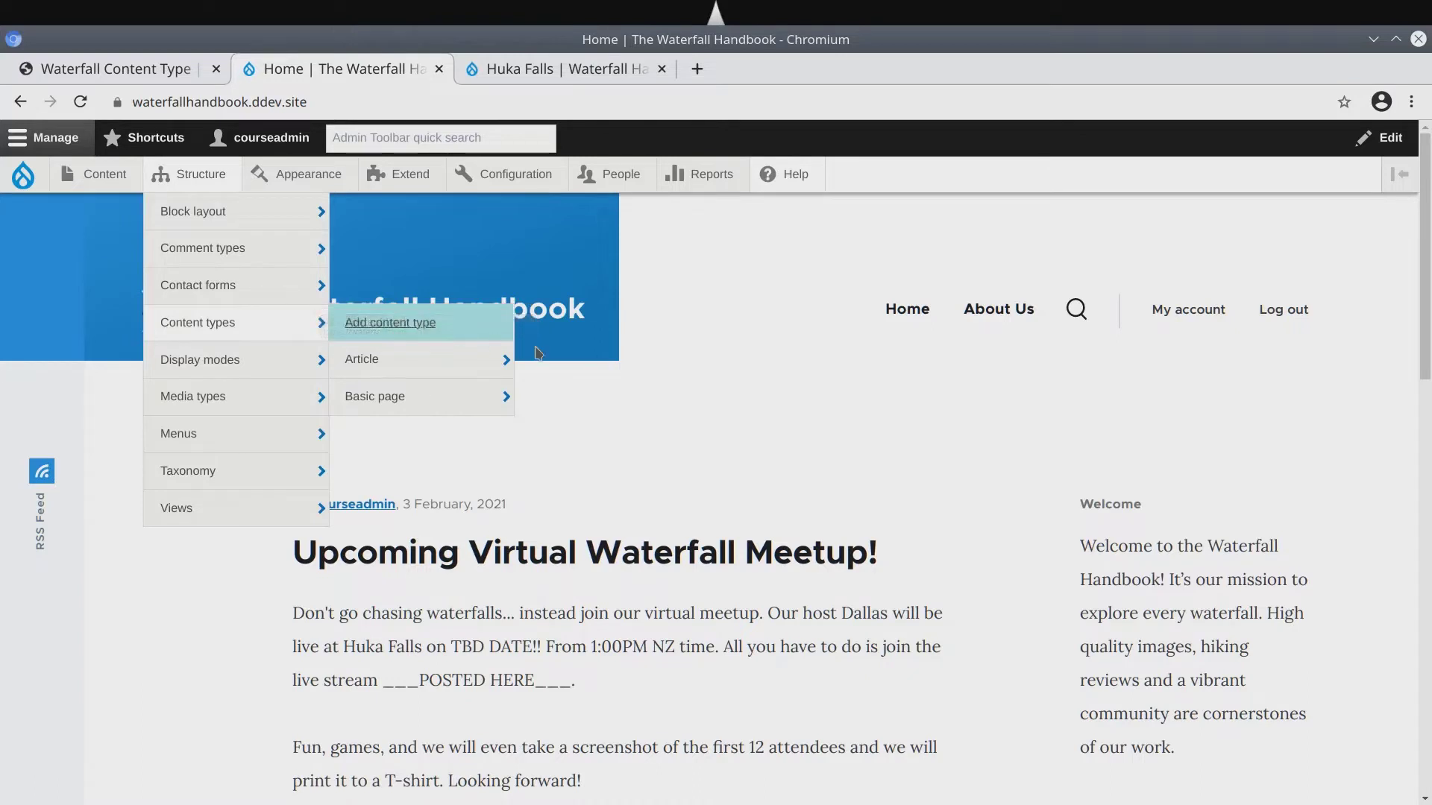
{"action": "mouse_move", "coordinate": [197, 179]}
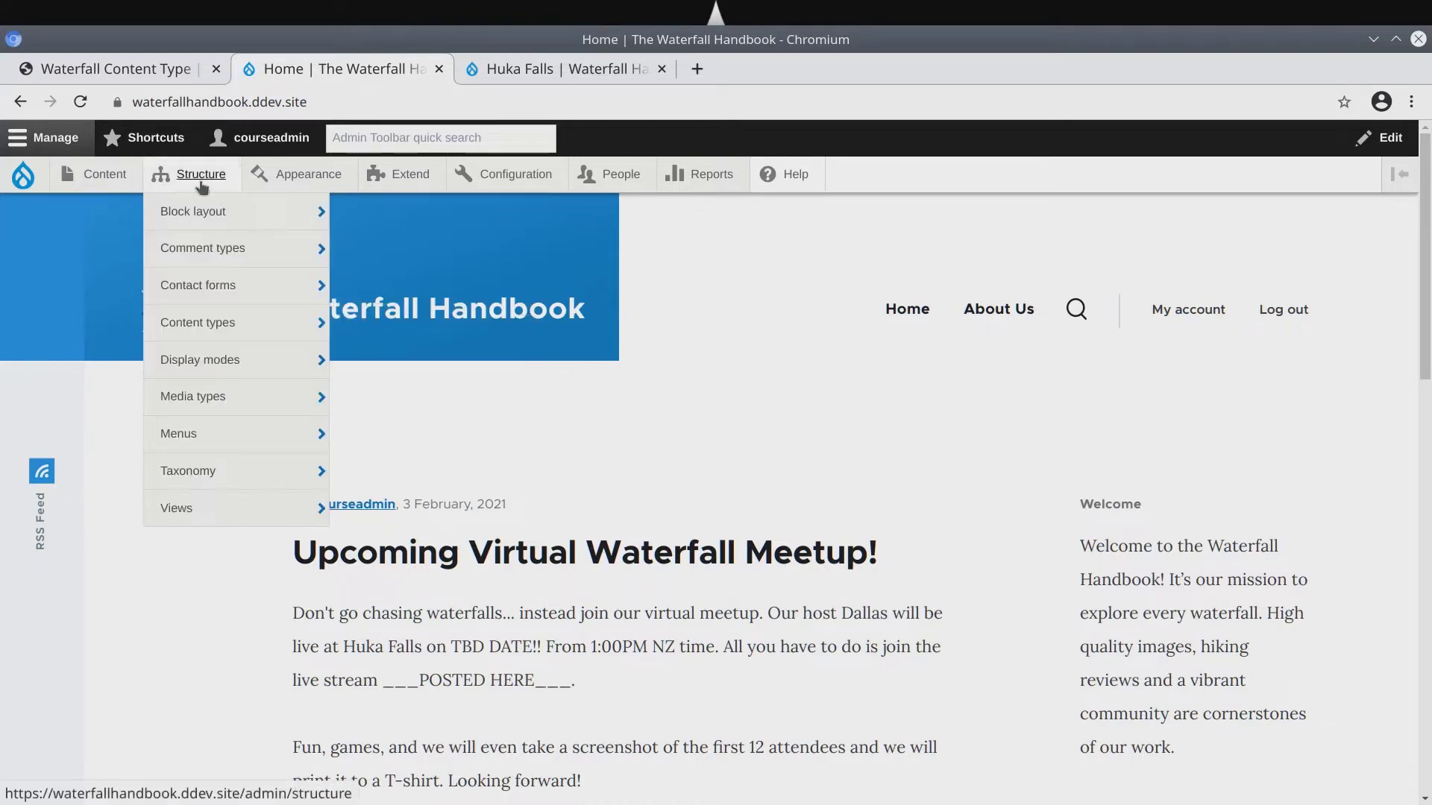
{"action": "mouse_move", "coordinate": [201, 332]}
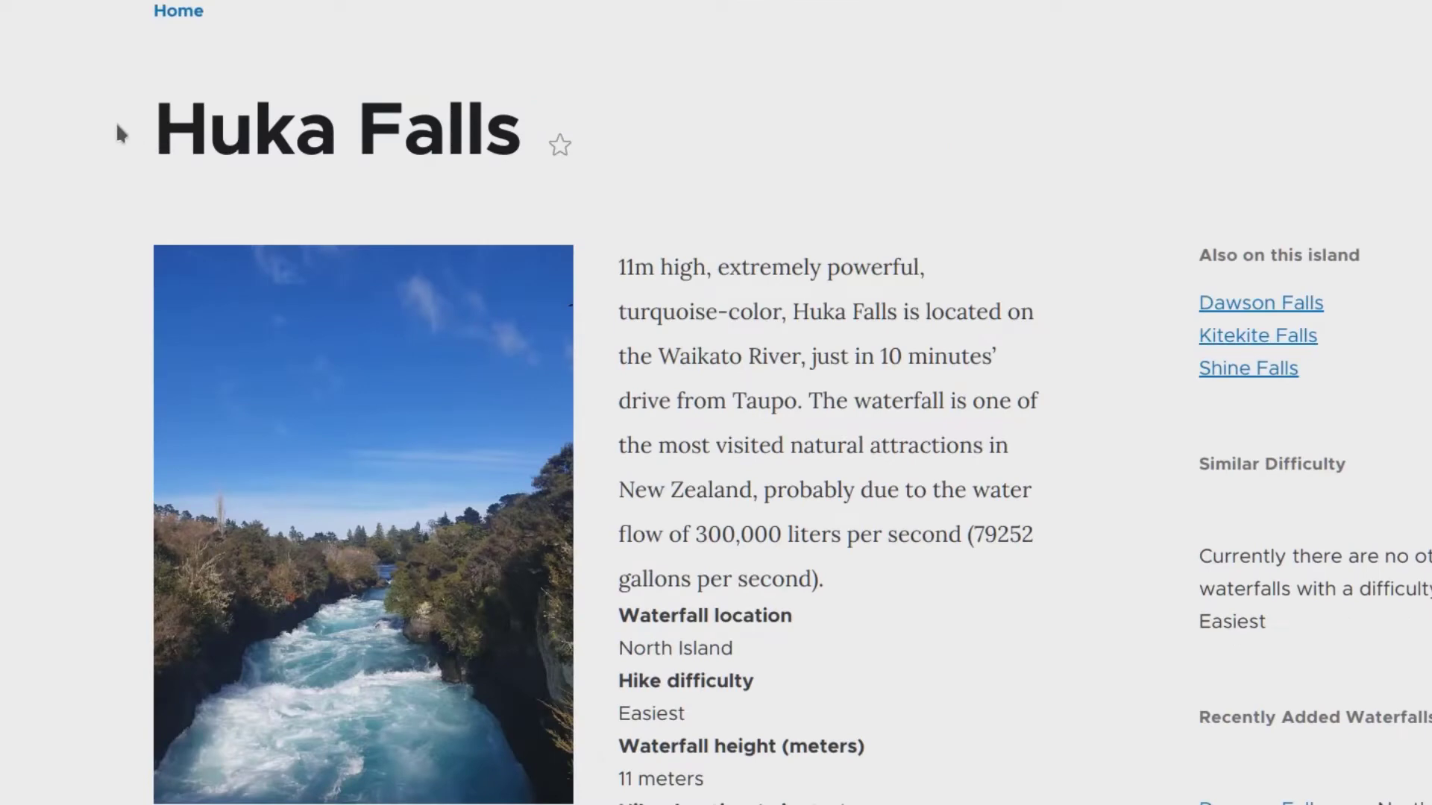
{"action": "mouse_move", "coordinate": [154, 121]}
{"action": "mouse_move", "coordinate": [155, 122]}
{"action": "left_mouse_down"}
{"action": "mouse_move", "coordinate": [486, 127]}
{"action": "mouse_move", "coordinate": [123, 115]}
{"action": "mouse_move", "coordinate": [446, 128]}
{"action": "left_mouse_up"}
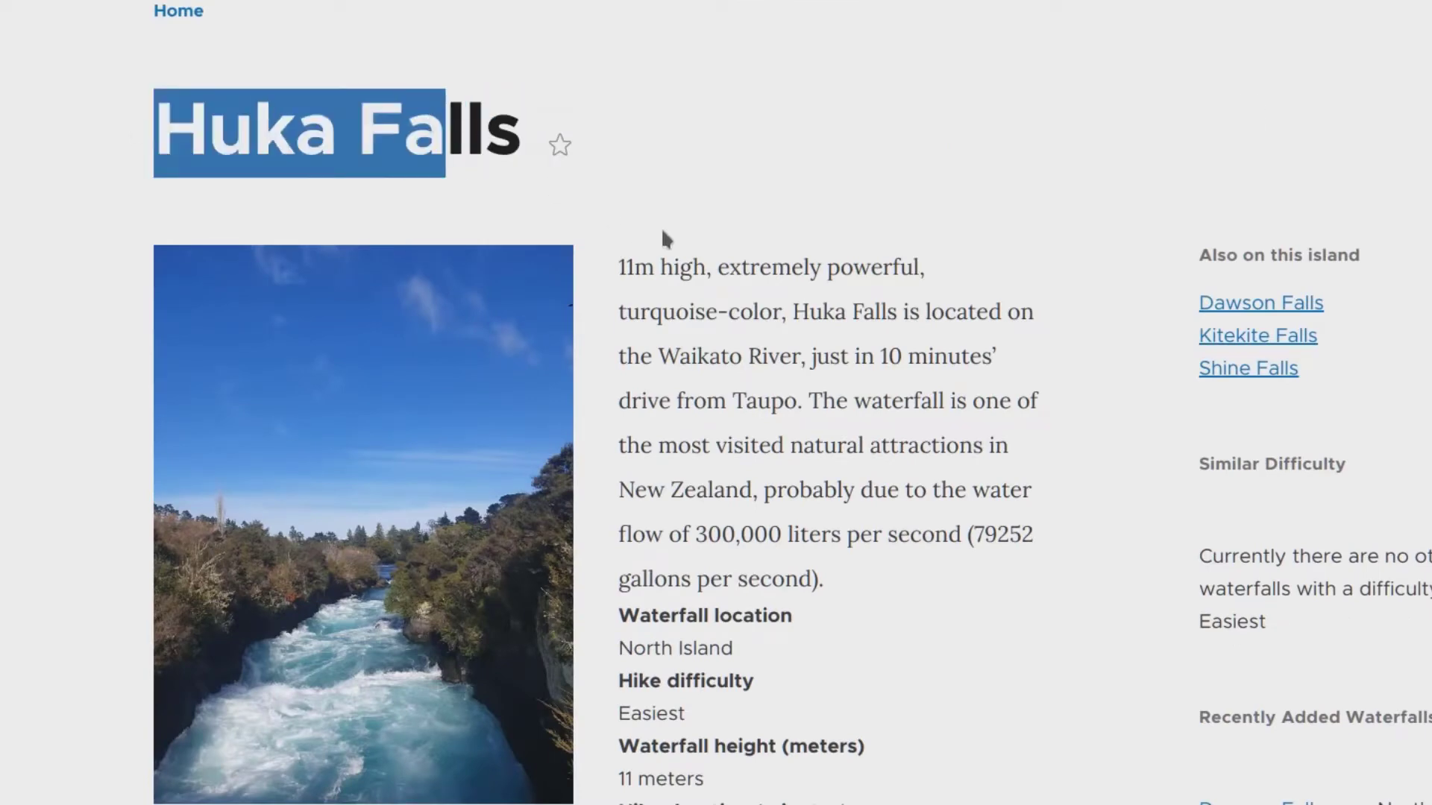
{"action": "left_click_drag", "start_coordinate": [628, 261], "coordinate": [799, 595]}
{"action": "scroll", "coordinate": [813, 534], "scroll_direction": "down", "scroll_amount": 3}
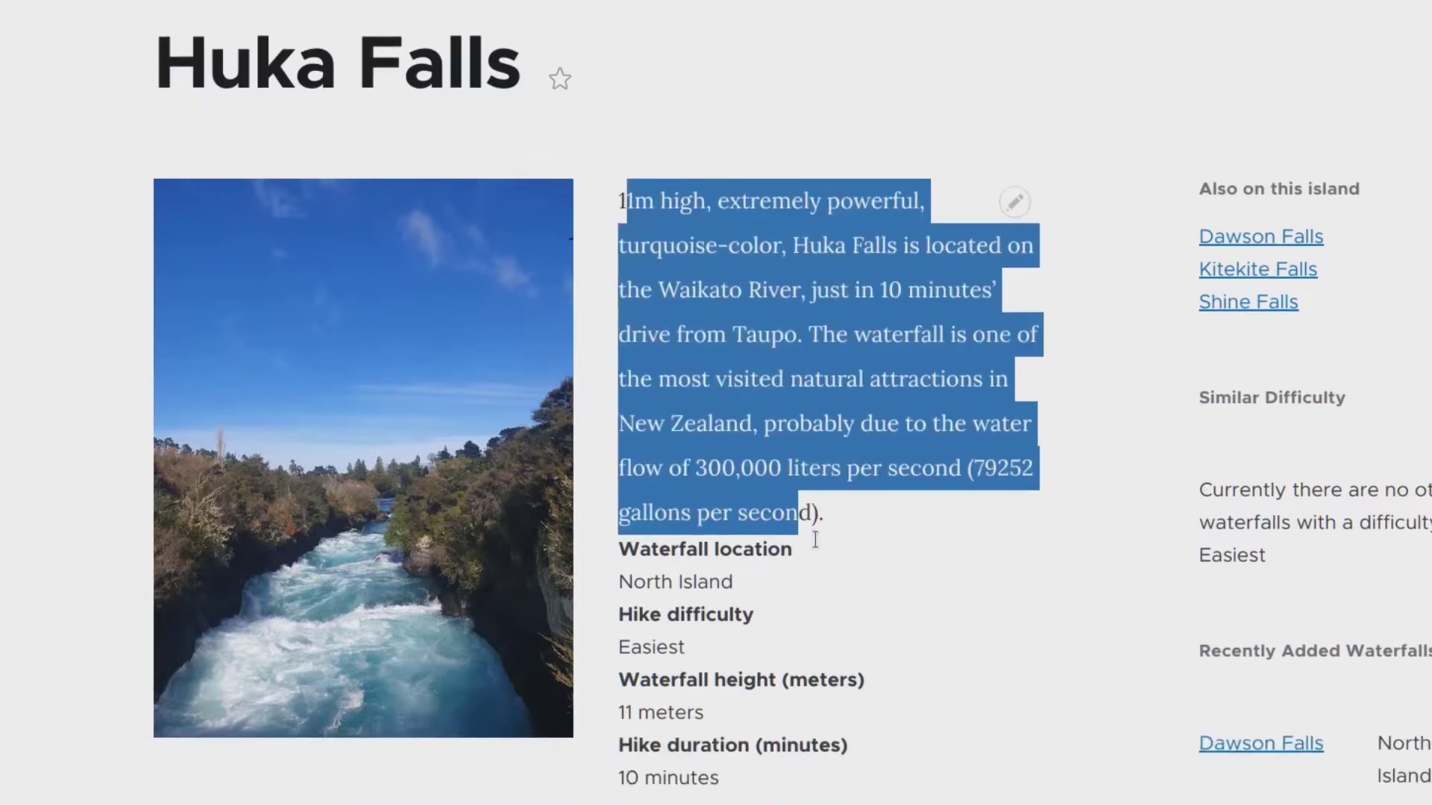
- Highlight the Waterfall type and North Island location details, then clear the selections
{"action": "double_click", "coordinate": [701, 423]}
{"action": "double_click", "coordinate": [709, 455]}
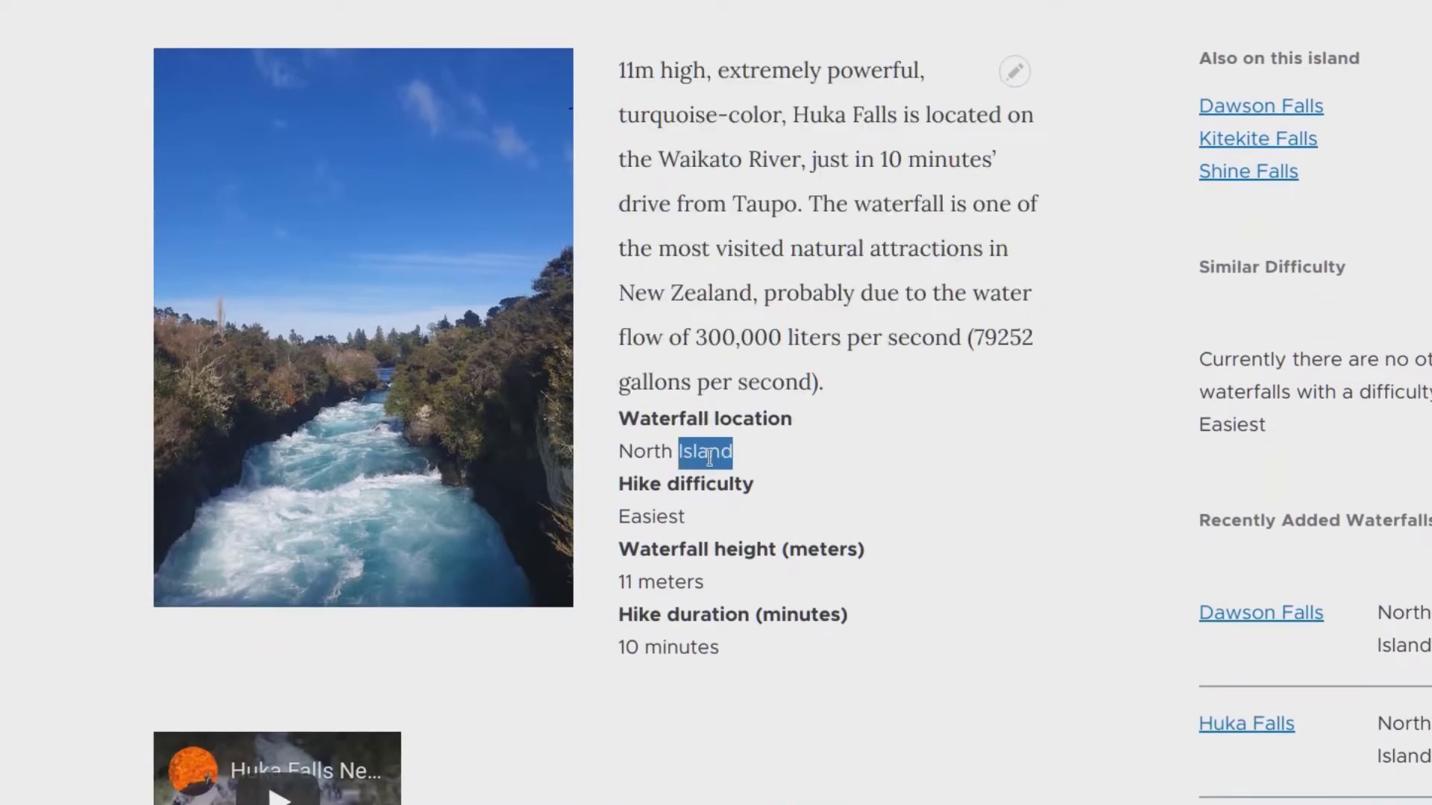
{"action": "left_click_drag", "start_coordinate": [700, 513], "coordinate": [618, 481]}
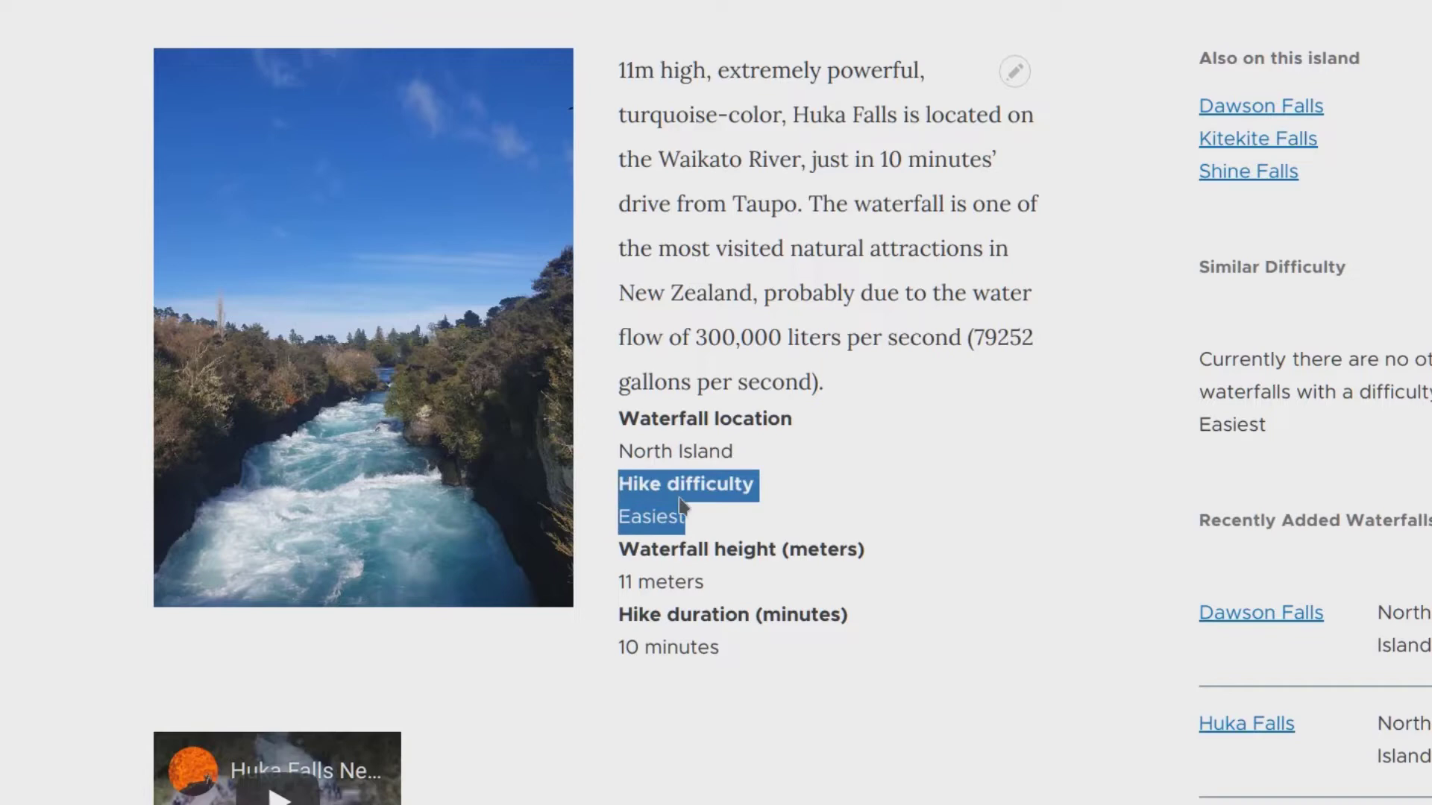
{"action": "left_click", "coordinate": [684, 507]}
{"action": "scroll", "coordinate": [684, 507], "scroll_direction": "down", "scroll_amount": 1}
{"action": "scroll", "coordinate": [685, 507], "scroll_direction": "down", "scroll_amount": 1}
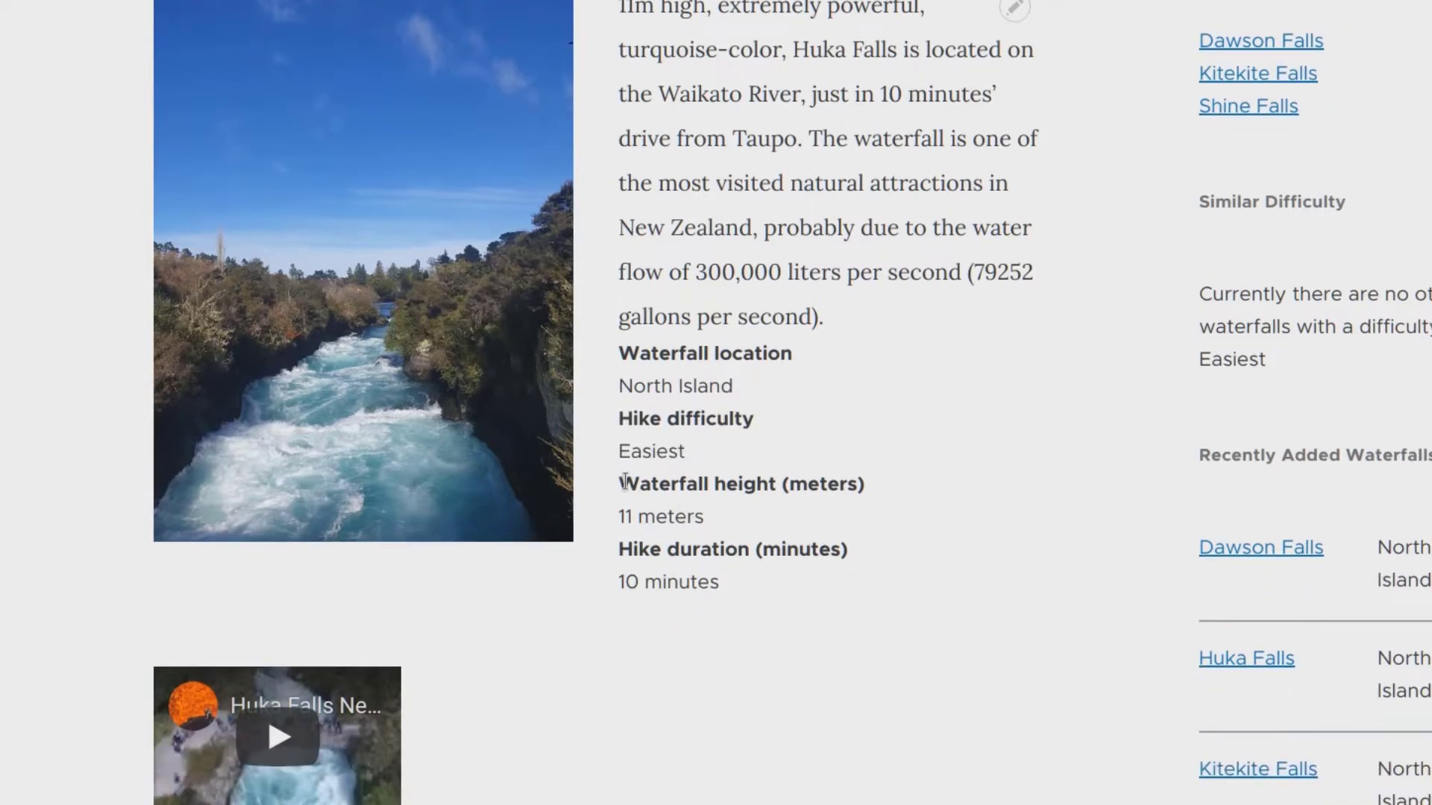
{"action": "left_click_drag", "start_coordinate": [692, 576], "coordinate": [619, 484]}
{"action": "left_click", "coordinate": [709, 515]}
{"action": "left_click", "coordinate": [647, 494]}
{"action": "scroll", "coordinate": [648, 494], "scroll_direction": "down", "scroll_amount": 2}
{"action": "scroll", "coordinate": [647, 494], "scroll_direction": "down", "scroll_amount": 7}
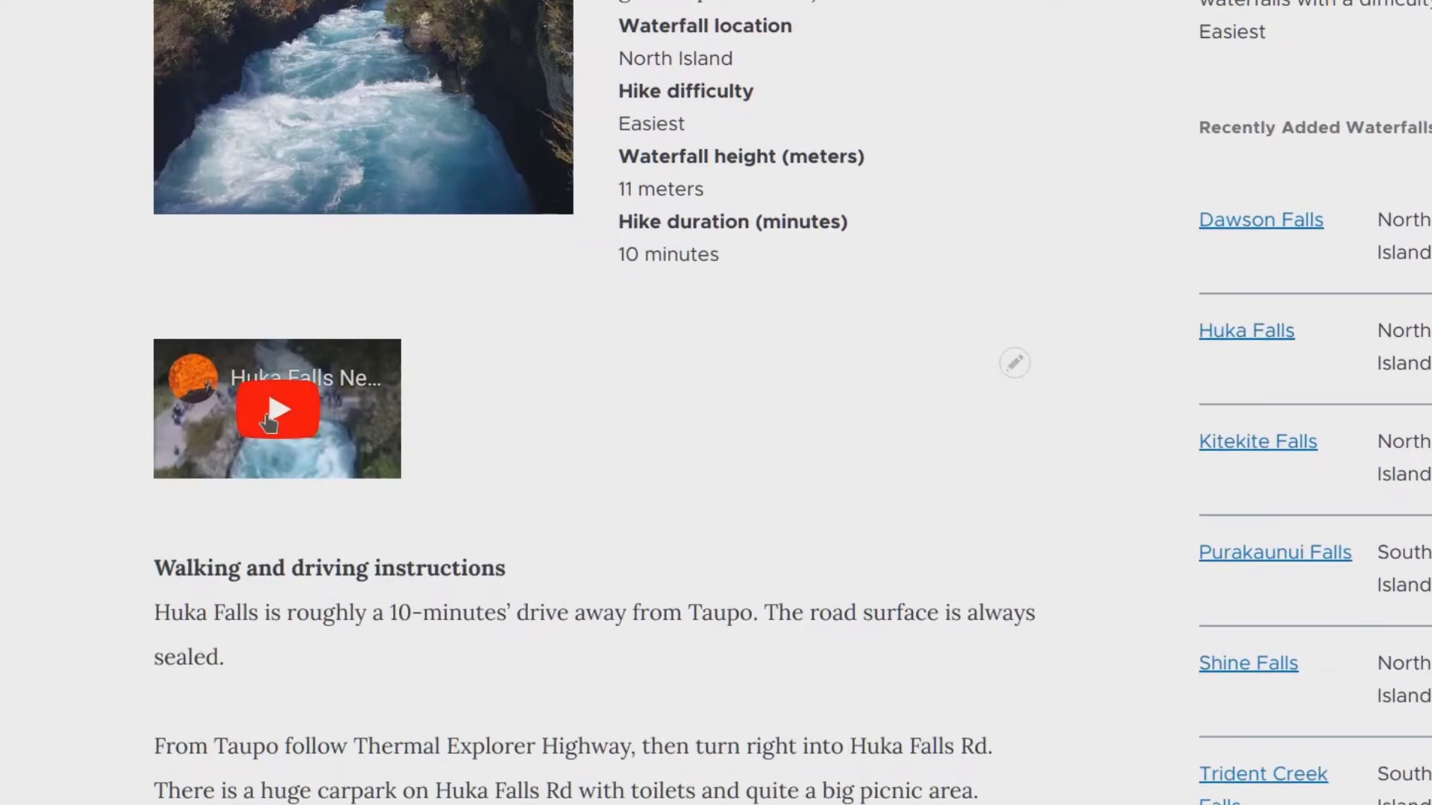
- Play and pause the Huka Falls video, select the directions text, and return to the top
{"action": "left_click", "coordinate": [278, 408]}
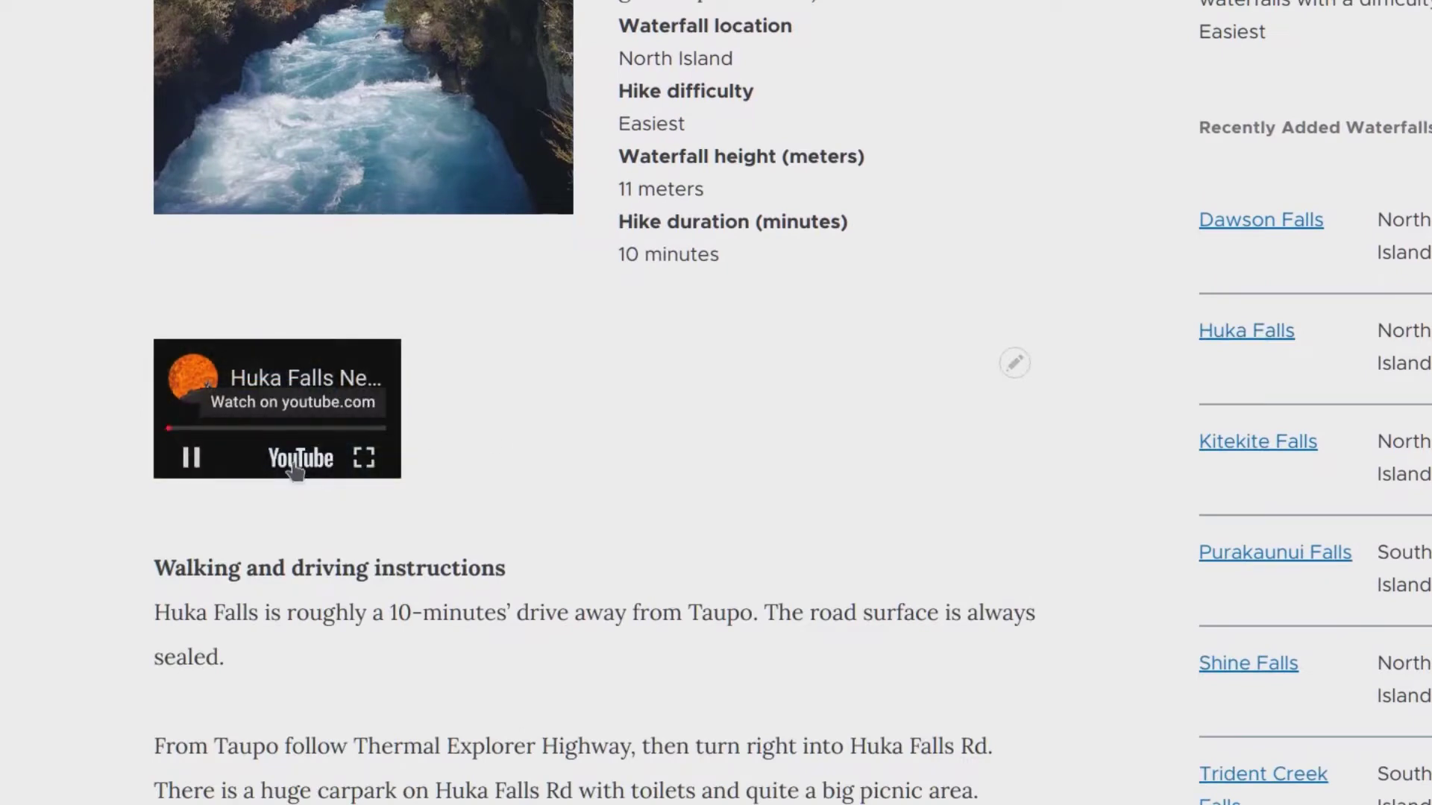
{"action": "left_click", "coordinate": [191, 457]}
{"action": "scroll", "coordinate": [68, 472], "scroll_direction": "down", "scroll_amount": 1}
{"action": "scroll", "coordinate": [69, 471], "scroll_direction": "down", "scroll_amount": 4}
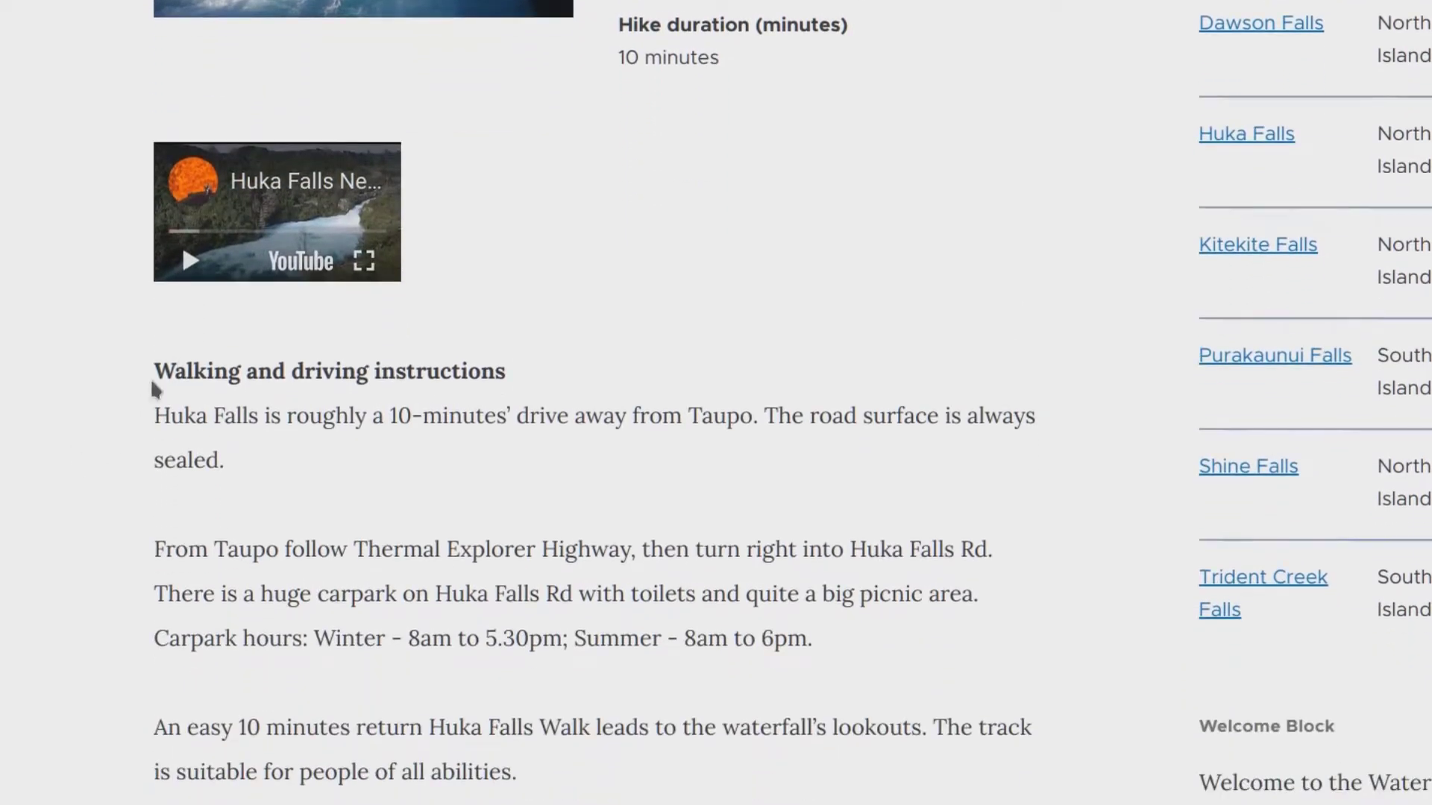
{"action": "left_click_drag", "start_coordinate": [154, 380], "coordinate": [409, 539]}
{"action": "scroll", "coordinate": [409, 538], "scroll_direction": "down", "scroll_amount": 10}
{"action": "scroll", "coordinate": [105, 553], "scroll_direction": "down", "scroll_amount": 5}
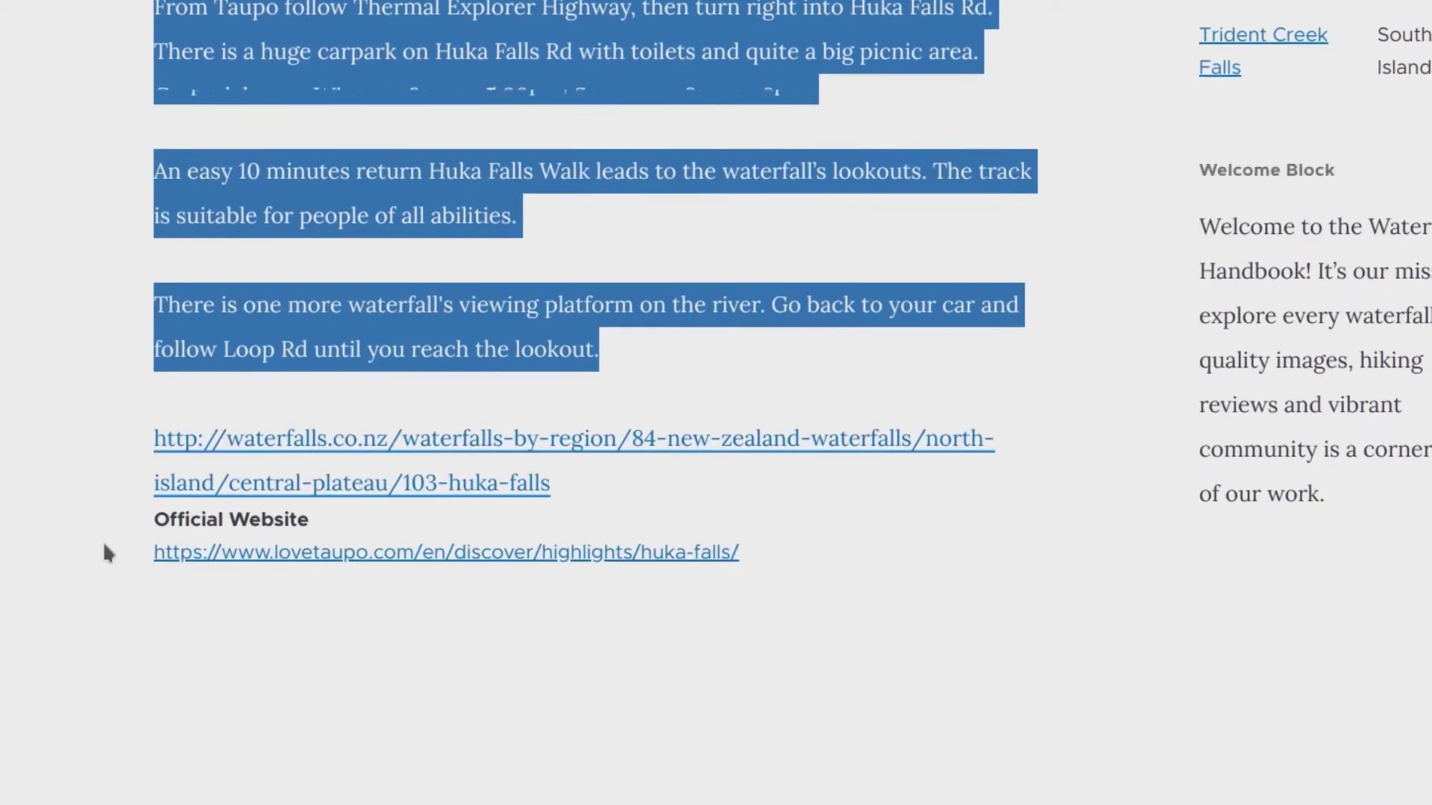
{"action": "left_click", "coordinate": [218, 492]}
{"action": "left_click_drag", "start_coordinate": [179, 520], "coordinate": [333, 527]}
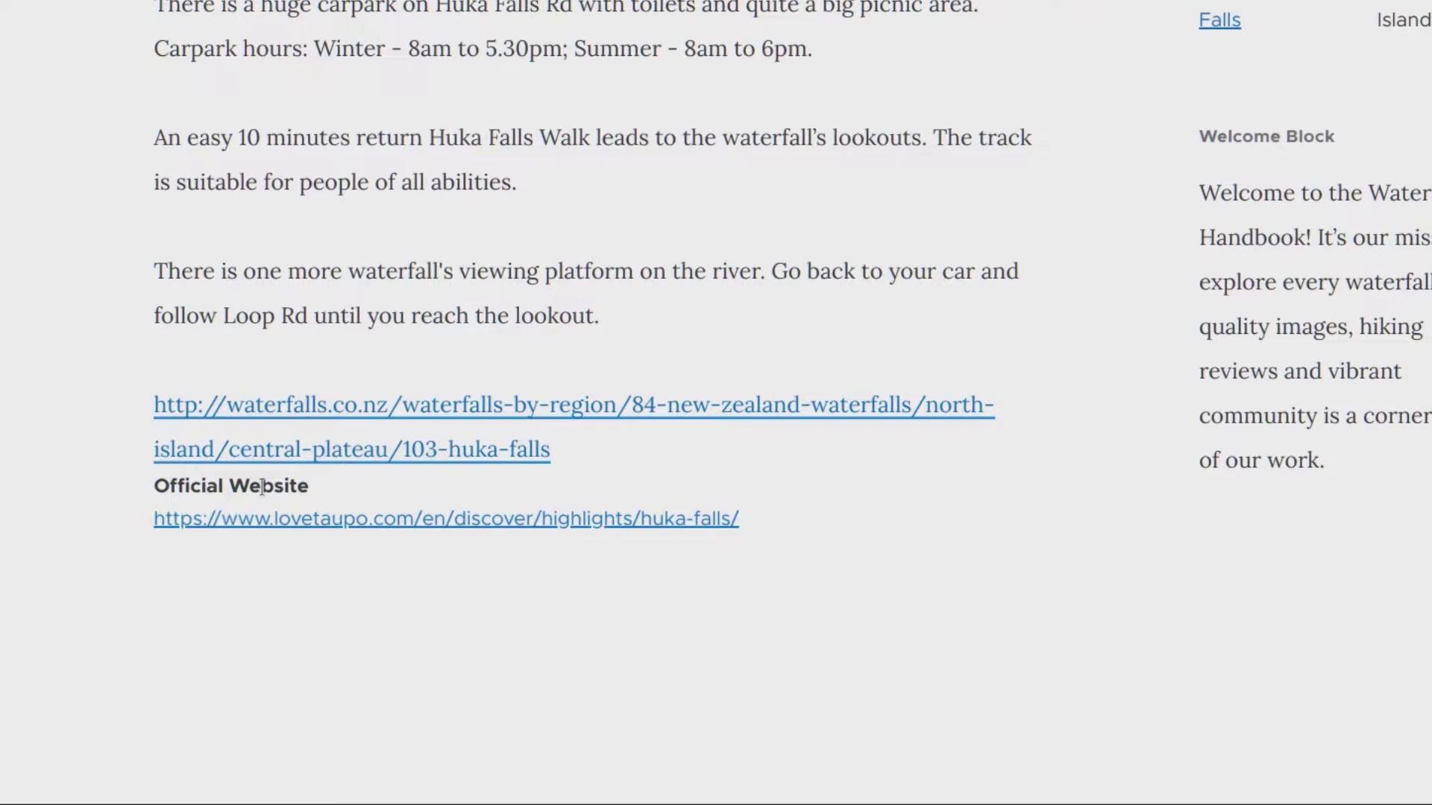
{"action": "scroll", "coordinate": [542, 492], "scroll_direction": "up", "scroll_amount": 10}
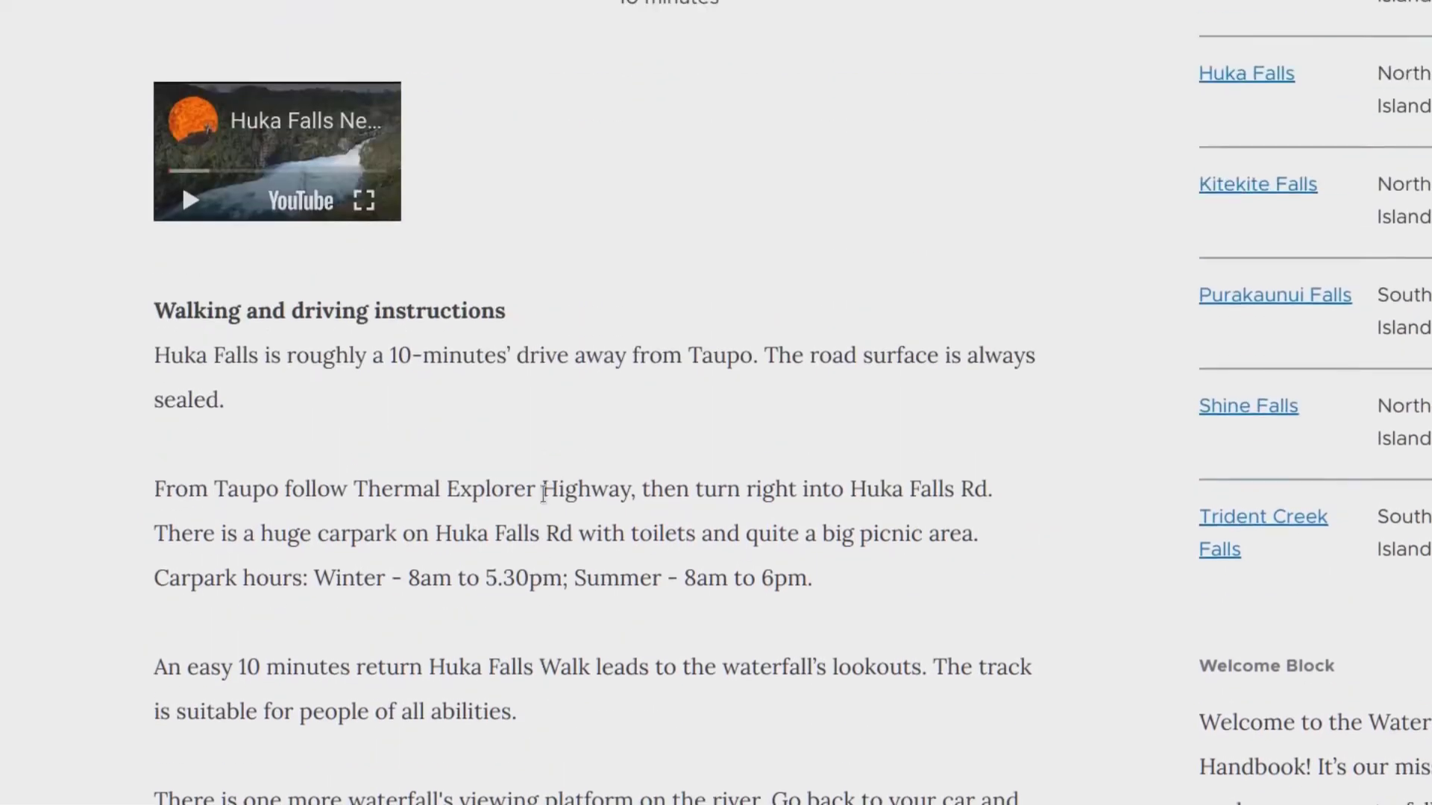
{"action": "scroll", "coordinate": [543, 495], "scroll_direction": "up", "scroll_amount": 9}
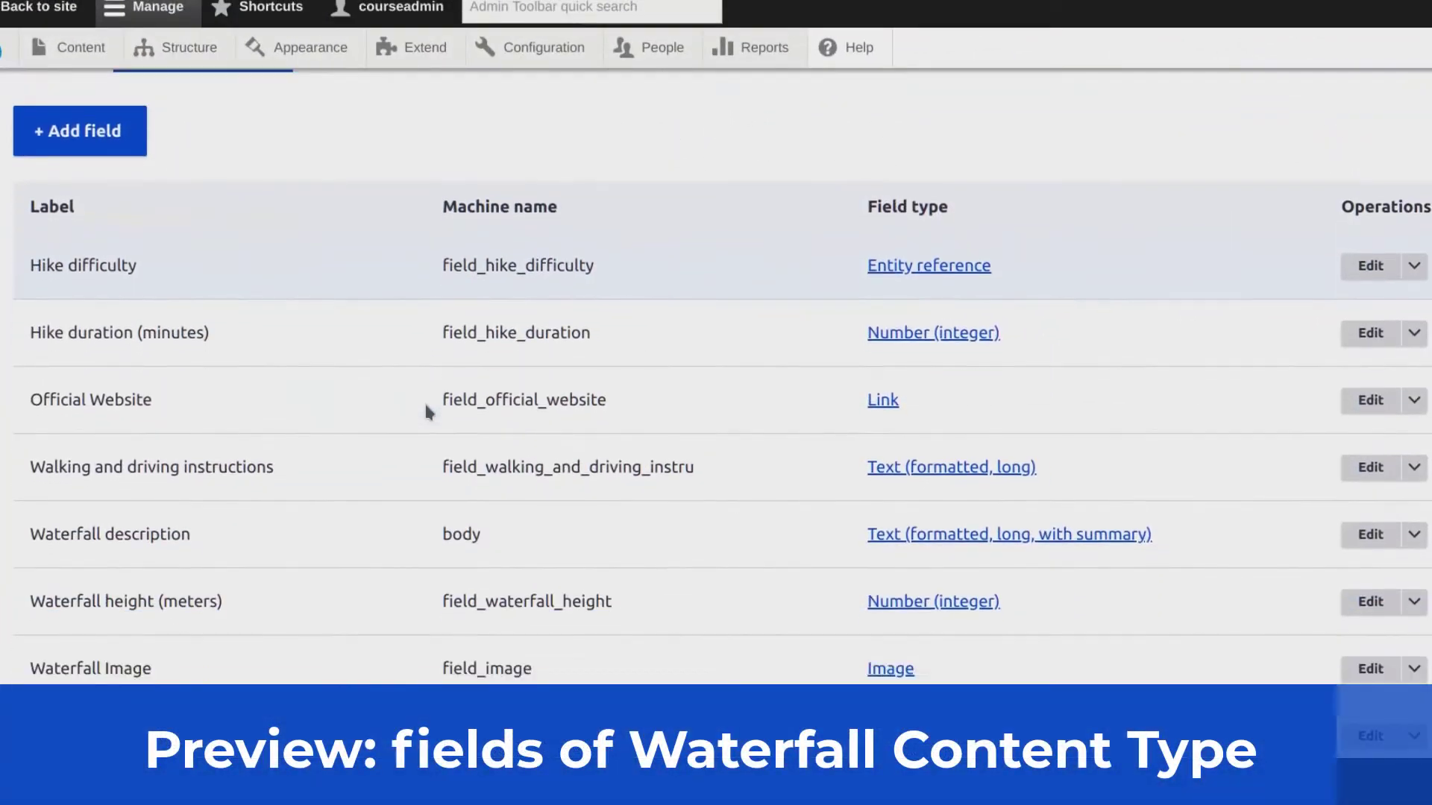
{"action": "scroll", "coordinate": [425, 408], "scroll_direction": "down", "scroll_amount": 1}
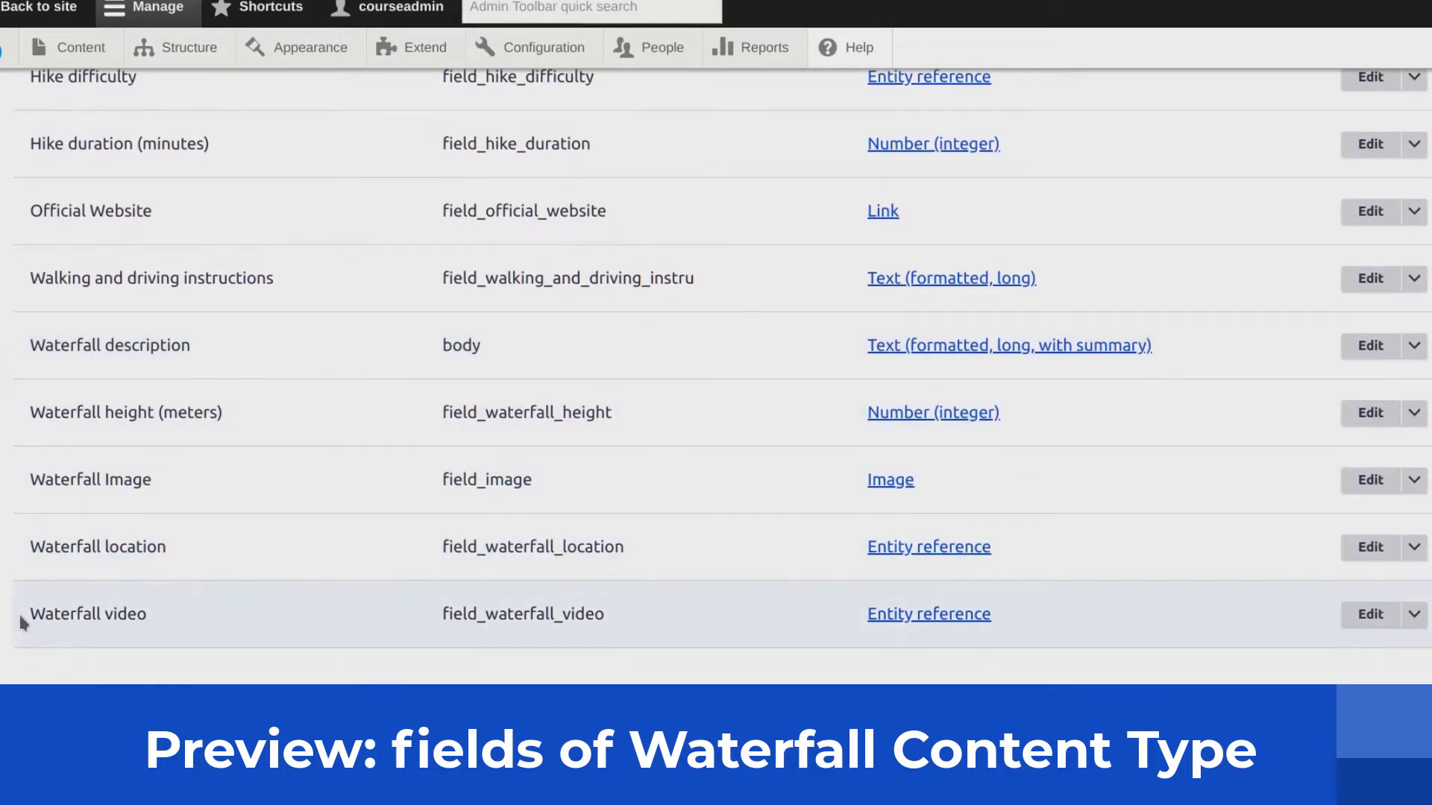
- Scroll through the Waterfall fields table, from Hike difficulty to Waterfall video, and back up
{"action": "scroll", "coordinate": [16, 605], "scroll_direction": "up", "scroll_amount": 2}
{"action": "scroll", "coordinate": [16, 600], "scroll_direction": "up", "scroll_amount": 1}
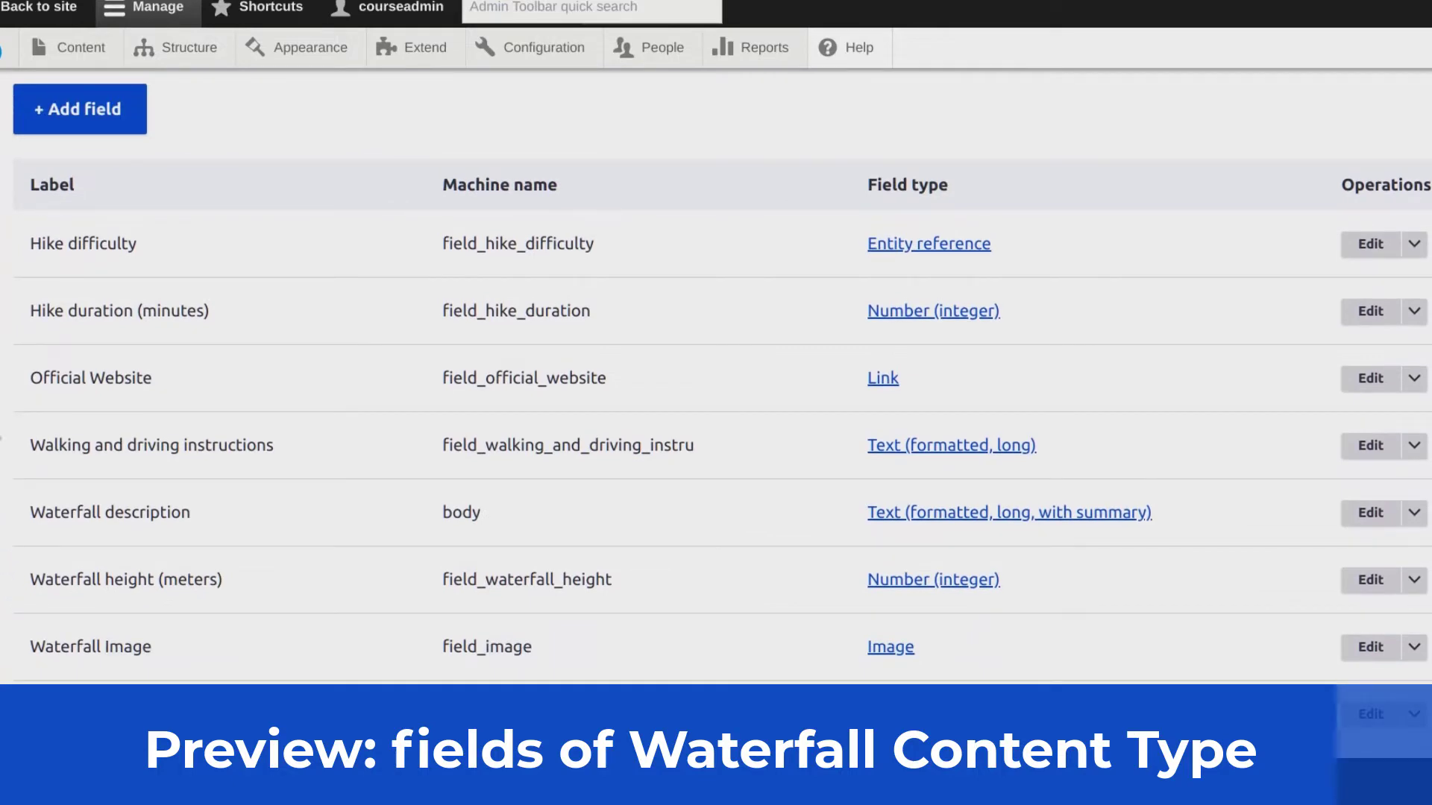
{"action": "scroll", "coordinate": [716, 410], "scroll_direction": "down", "scroll_amount": 2}
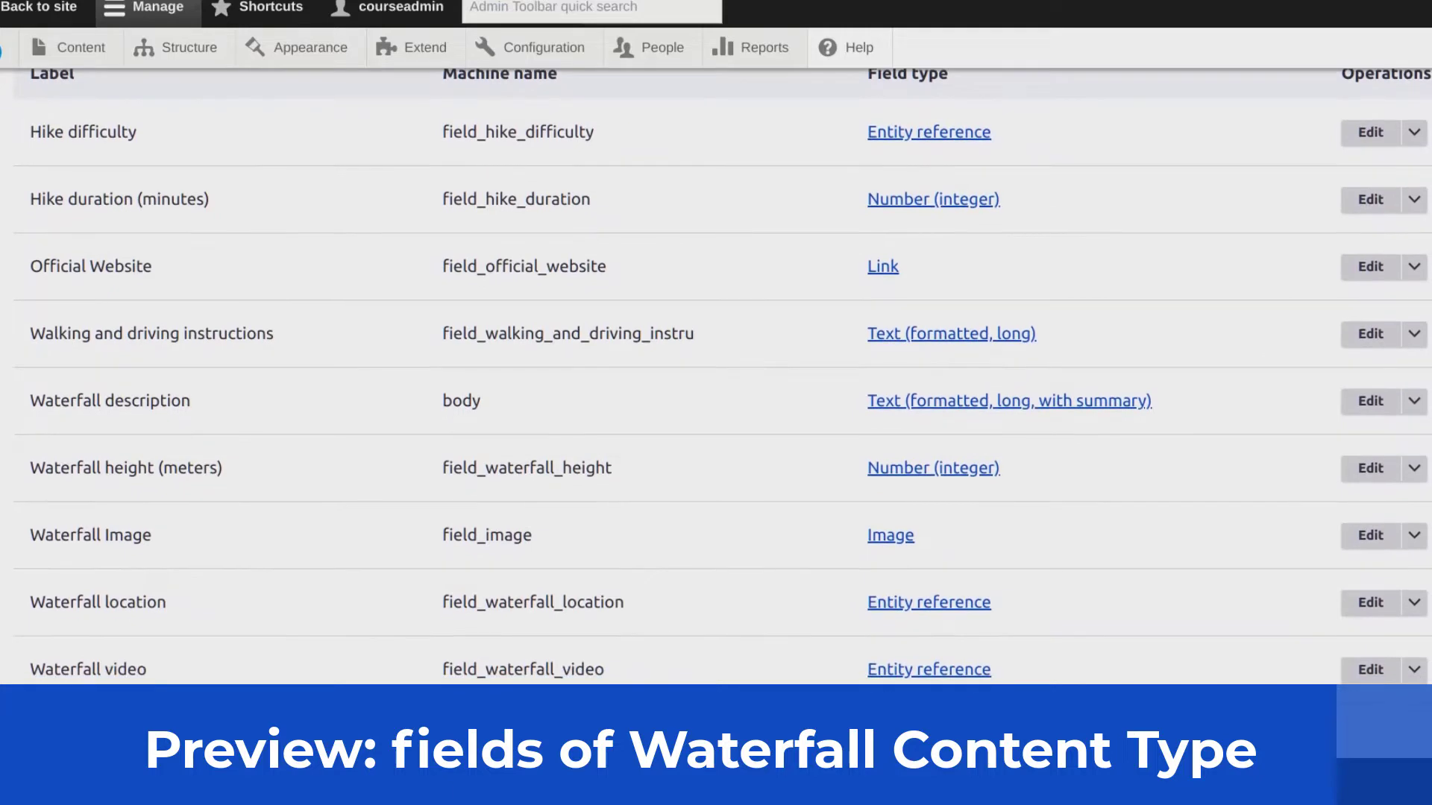
{"action": "scroll", "coordinate": [716, 376], "scroll_direction": "down", "scroll_amount": 1}
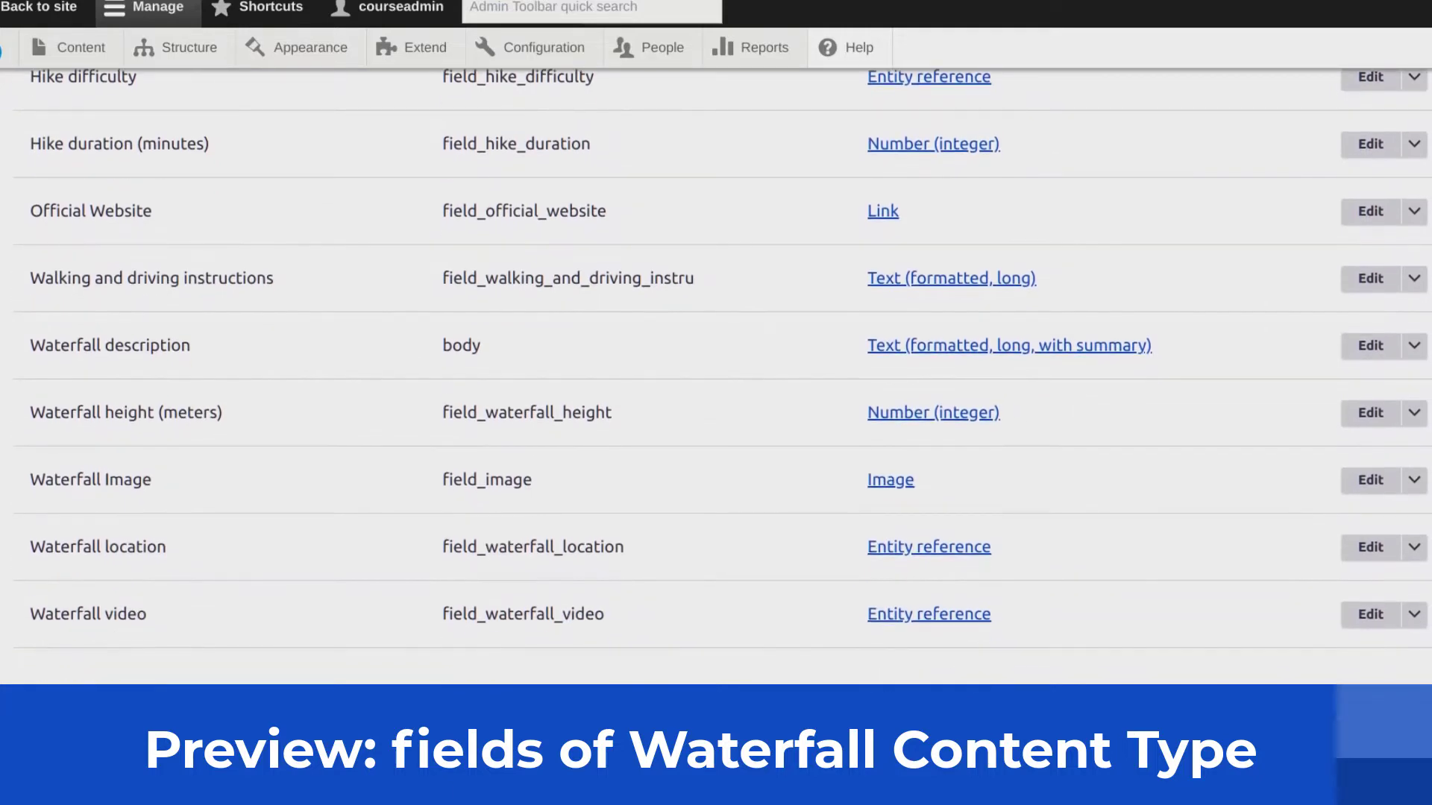
{"action": "scroll", "coordinate": [716, 373], "scroll_direction": "up", "scroll_amount": 1}
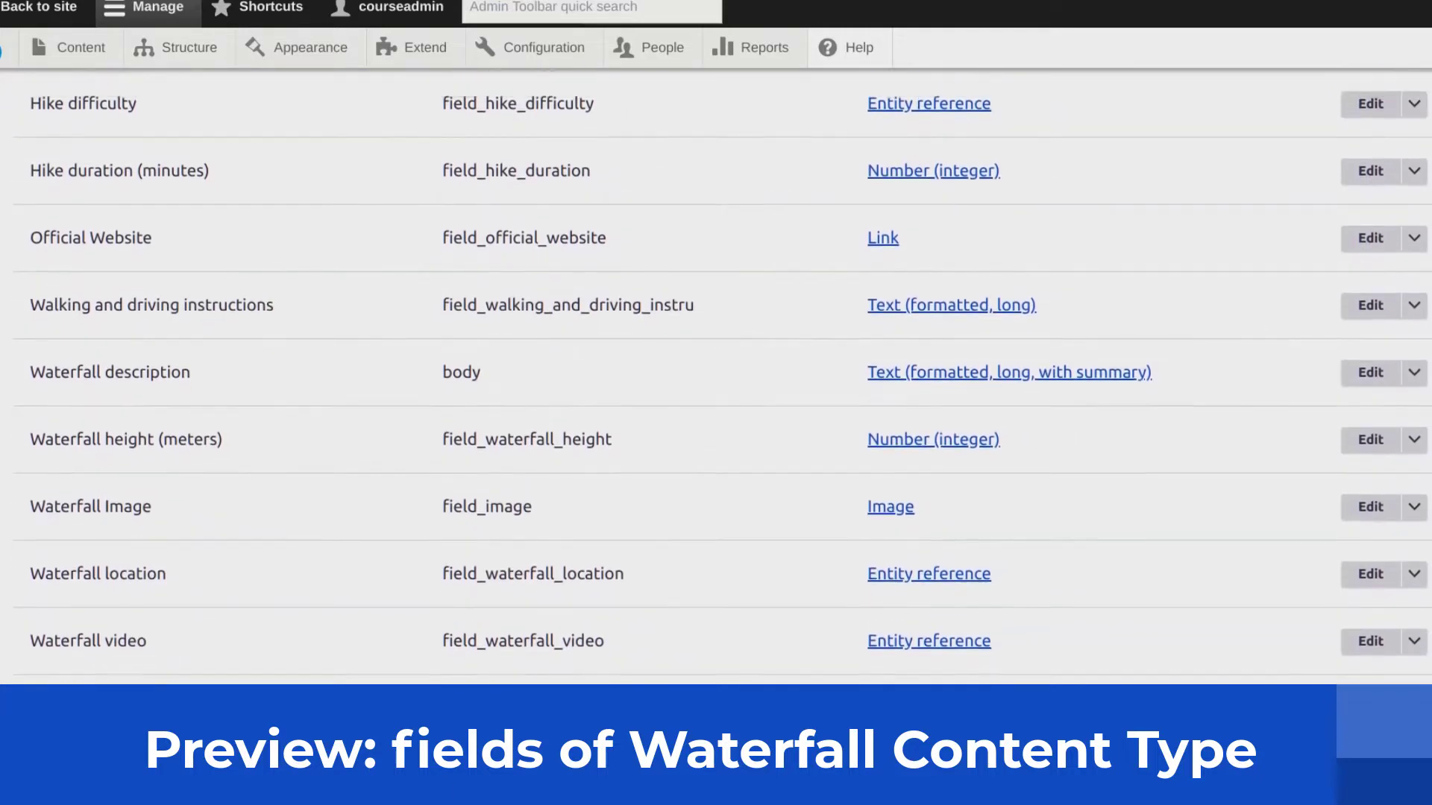
{"action": "scroll", "coordinate": [716, 373], "scroll_direction": "up", "scroll_amount": 1}
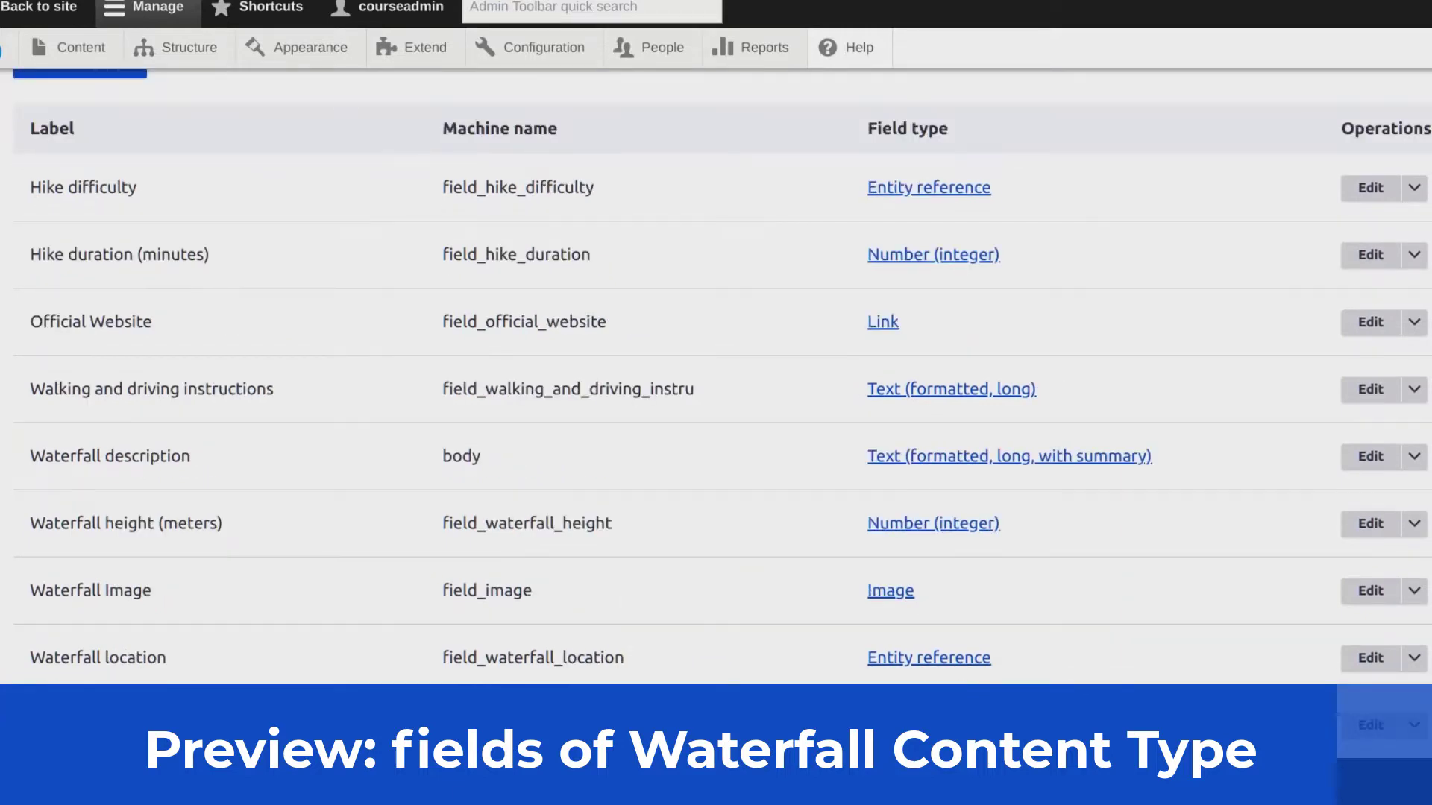
{"action": "scroll", "coordinate": [716, 410], "scroll_direction": "up", "scroll_amount": 2}
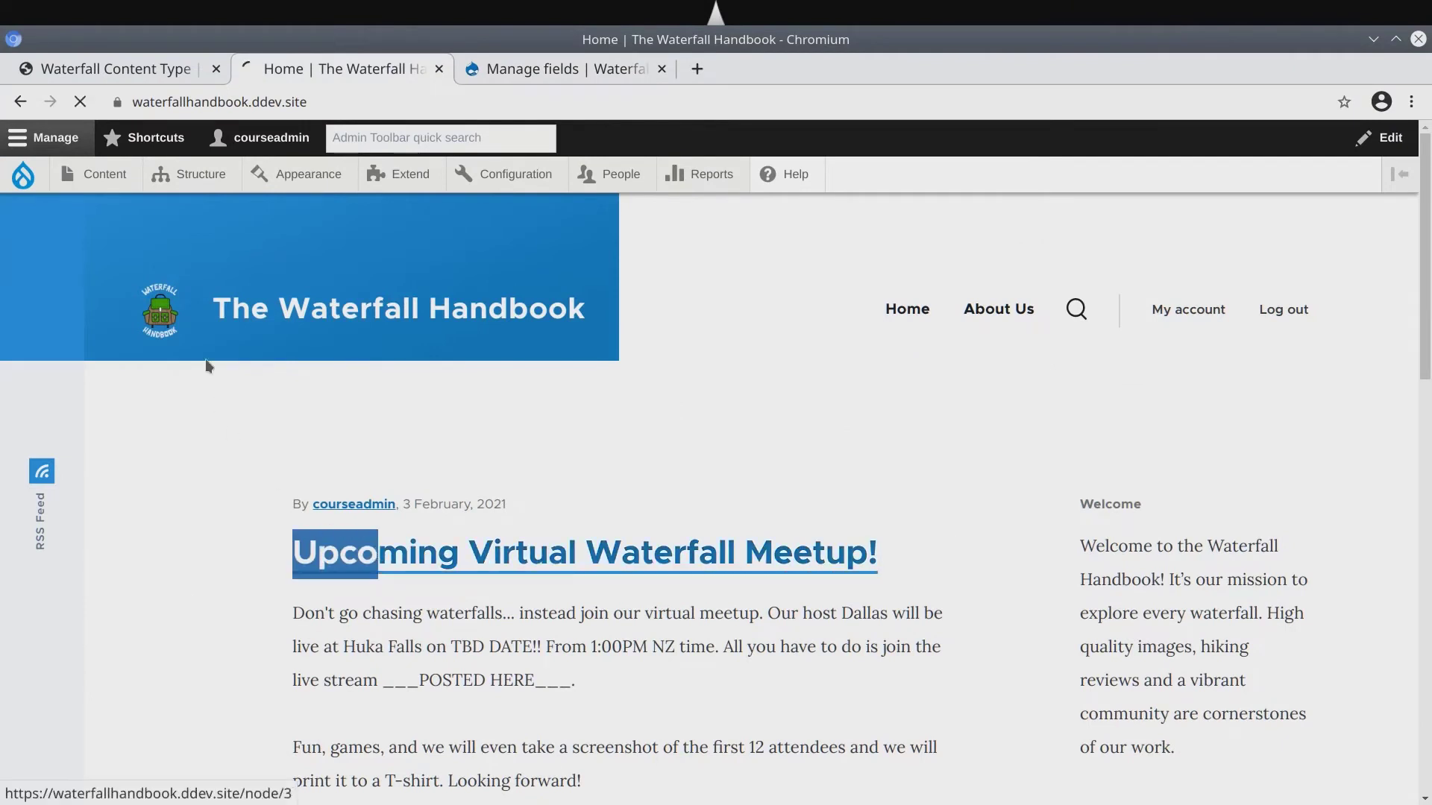
- From the Upcoming Virtual Waterfall Meetup article, go through Structure > Content types to Add content type
{"action": "left_click", "coordinate": [372, 551]}
{"action": "mouse_move", "coordinate": [218, 181]}
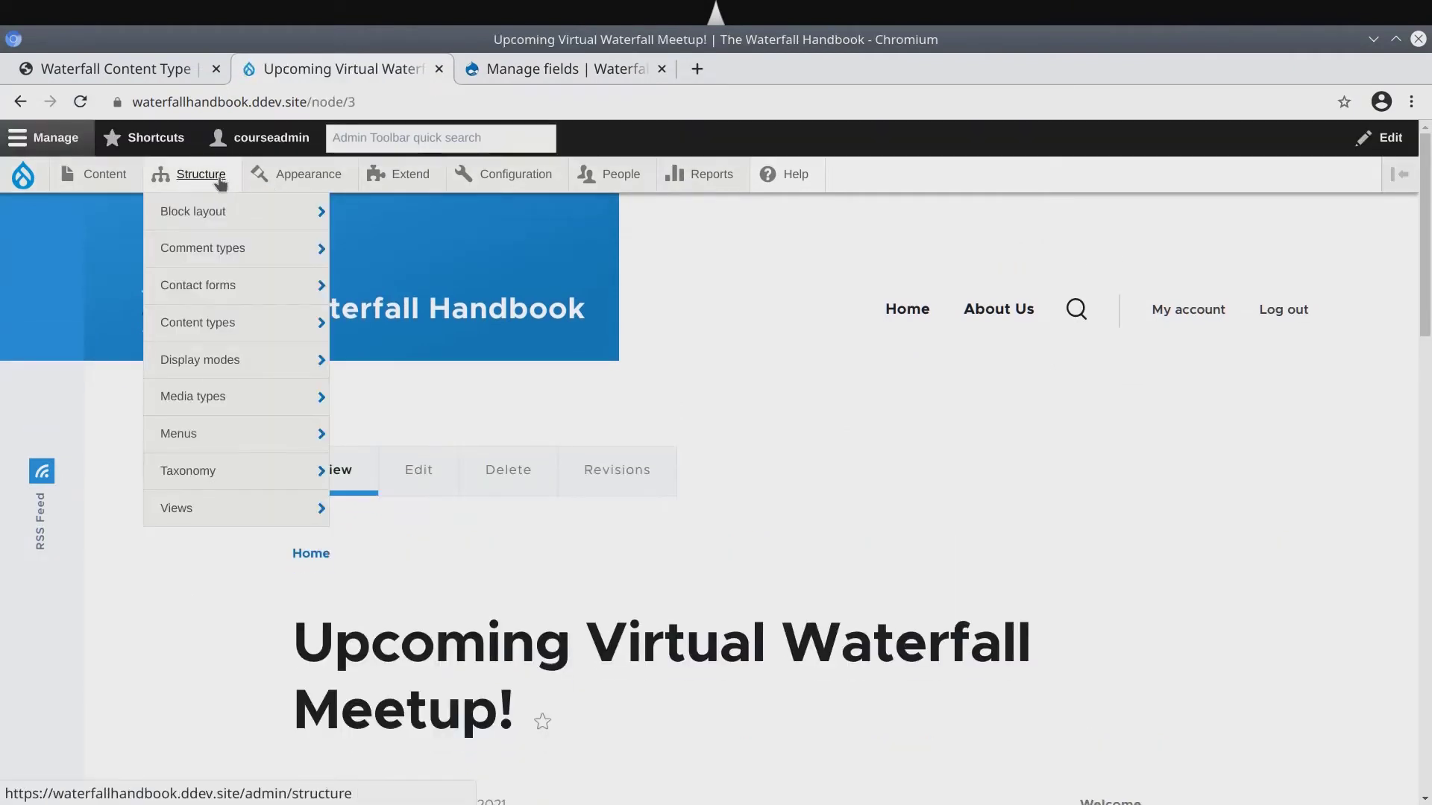
{"action": "mouse_move", "coordinate": [214, 329]}
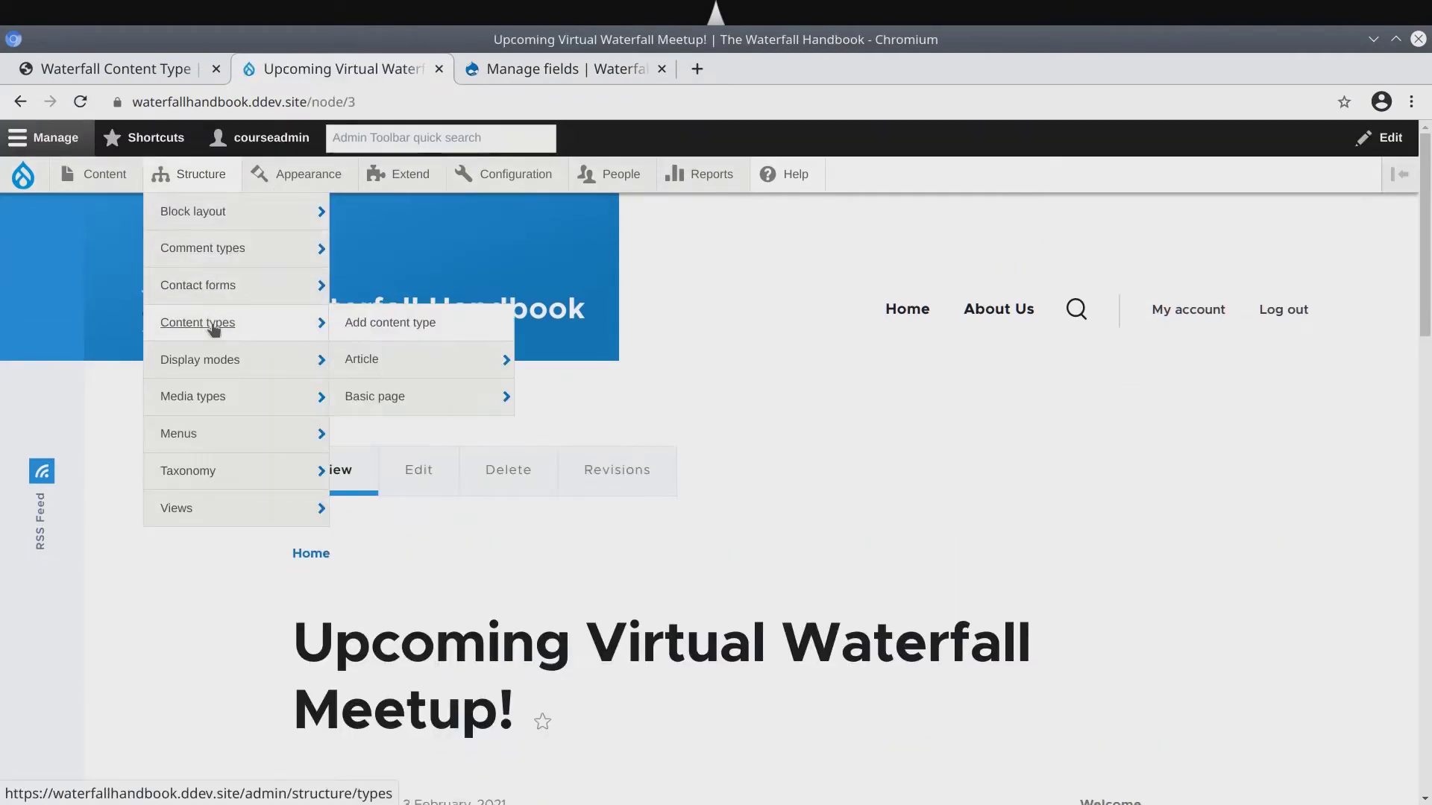
{"action": "mouse_move", "coordinate": [388, 328]}
{"action": "left_mouse_down"}
{"action": "mouse_move", "coordinate": [415, 308]}
{"action": "mouse_move", "coordinate": [388, 328]}
{"action": "left_mouse_up"}
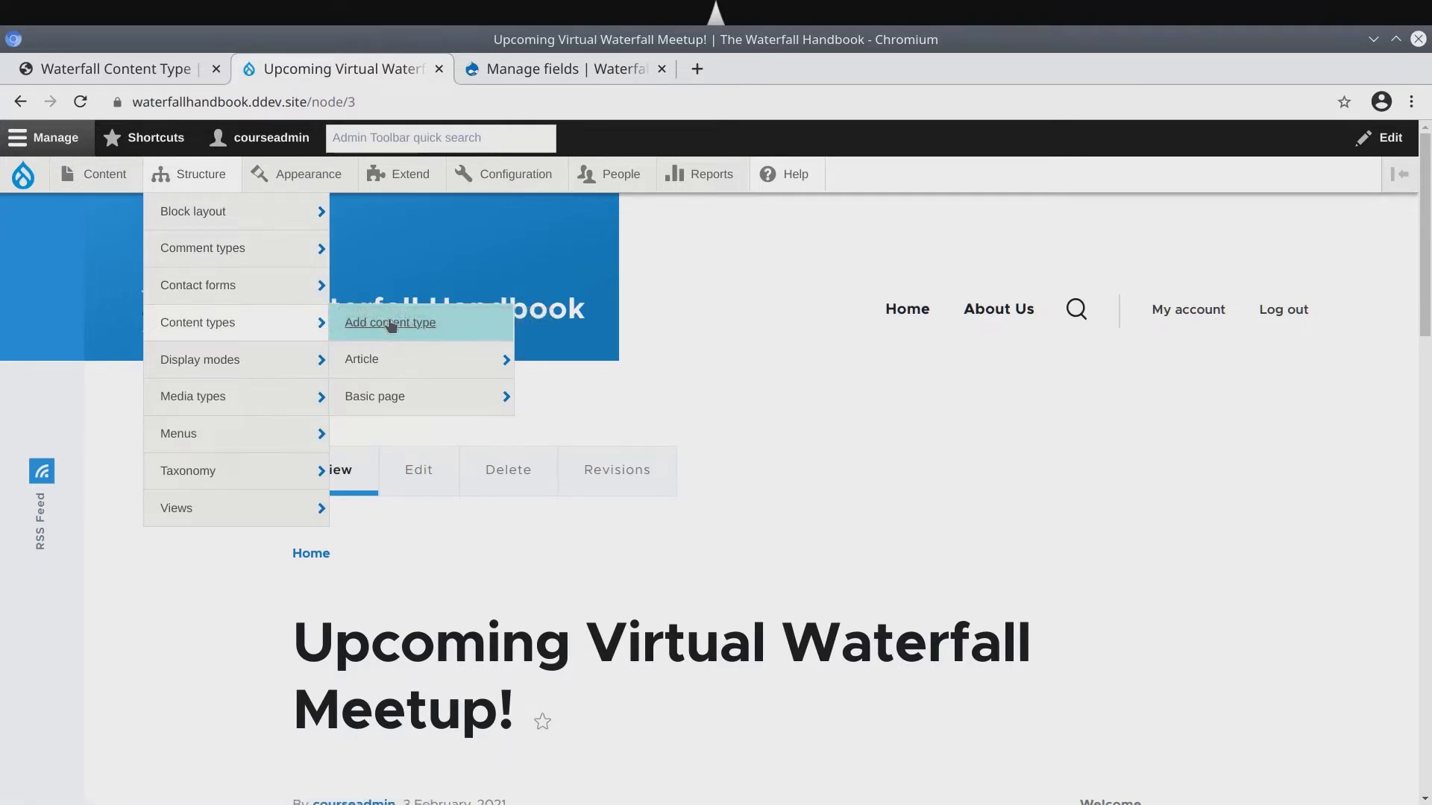
{"action": "left_click", "coordinate": [391, 323]}
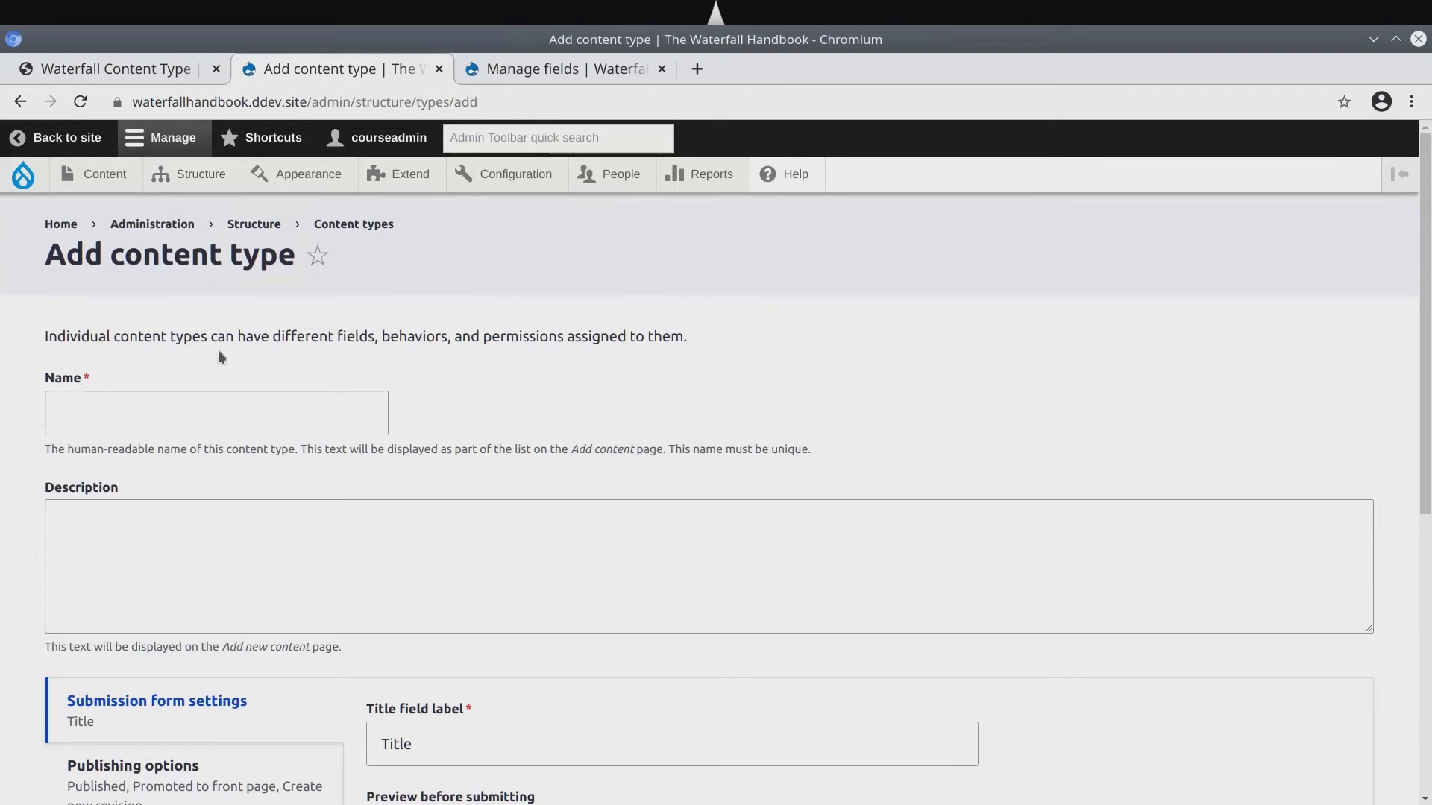
- Name the content type Waterfall (machine name waterfall) with description 'A listing for a waterfall.'
{"action": "triple_click", "coordinate": [221, 336]}
{"action": "left_click", "coordinate": [187, 416]}
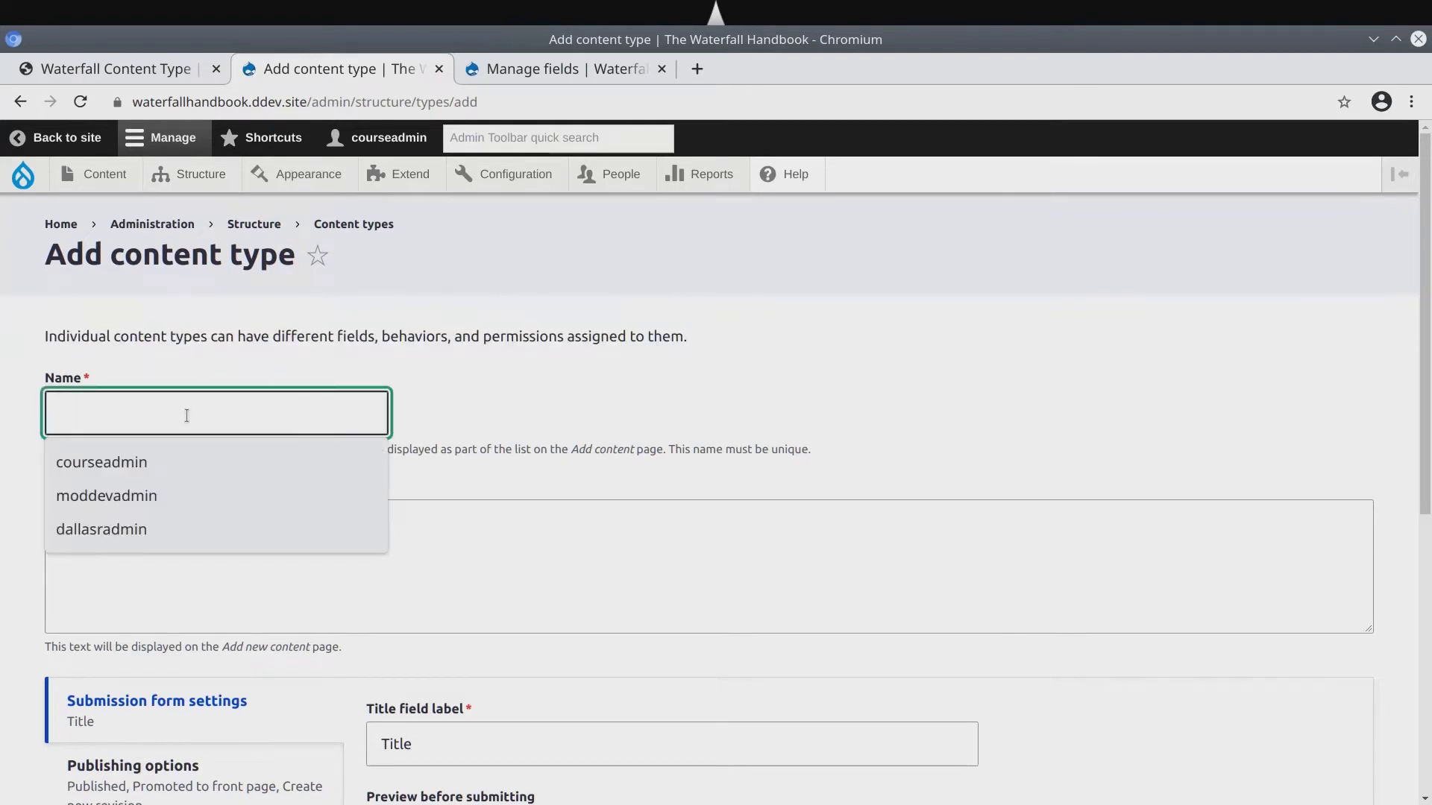
{"action": "type", "text": "Waterfall"}
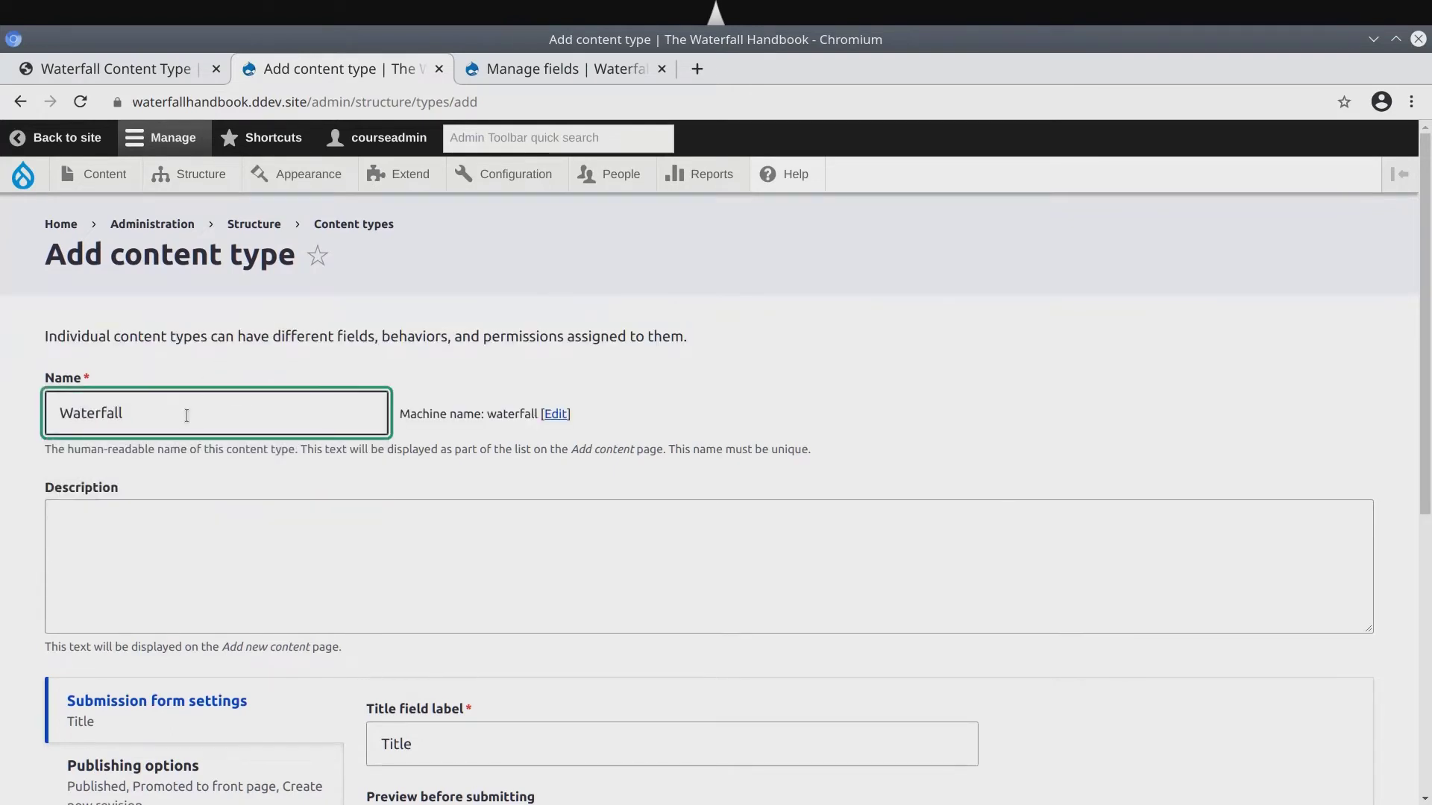
{"action": "left_click", "coordinate": [217, 536]}
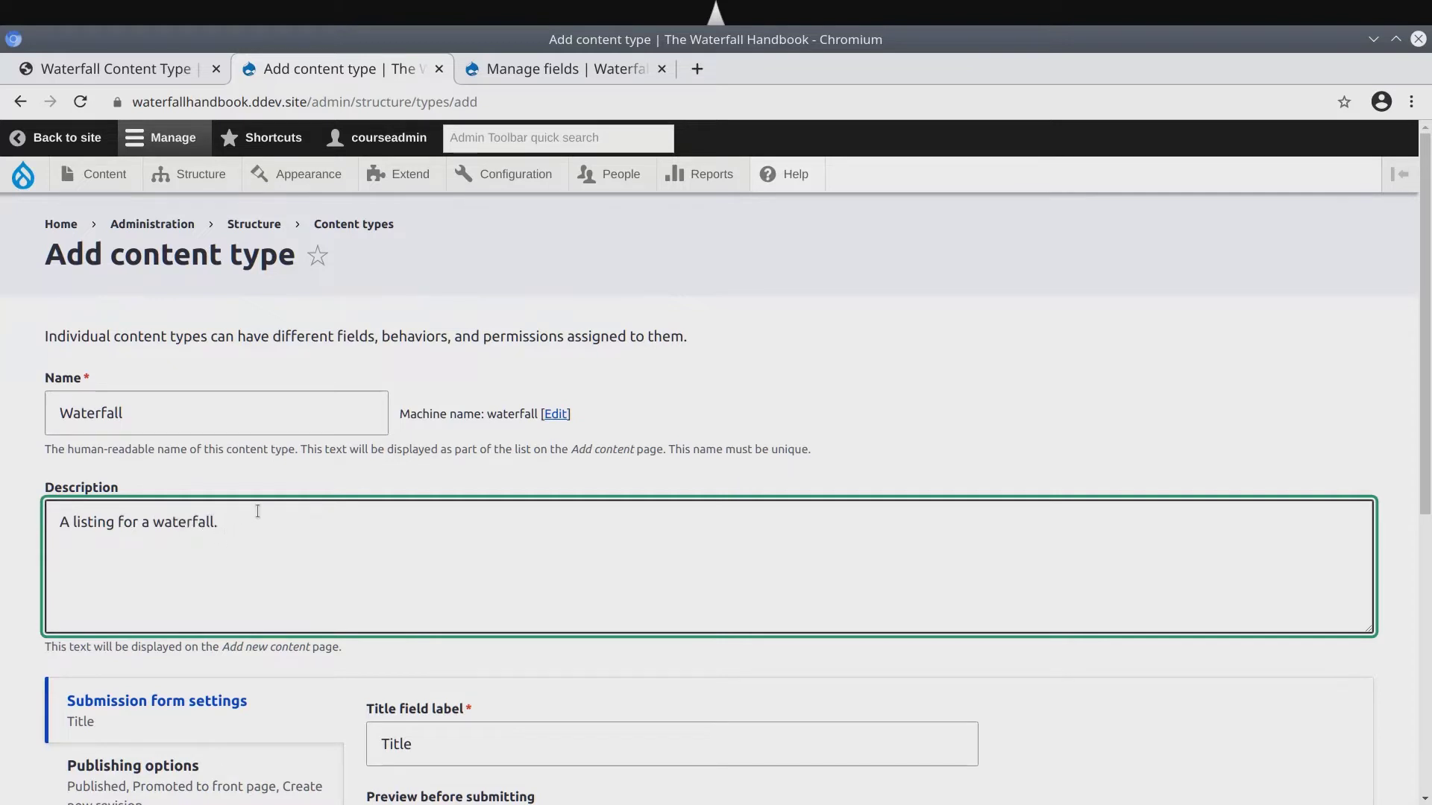
{"action": "scroll", "coordinate": [286, 518], "scroll_direction": "down", "scroll_amount": 1}
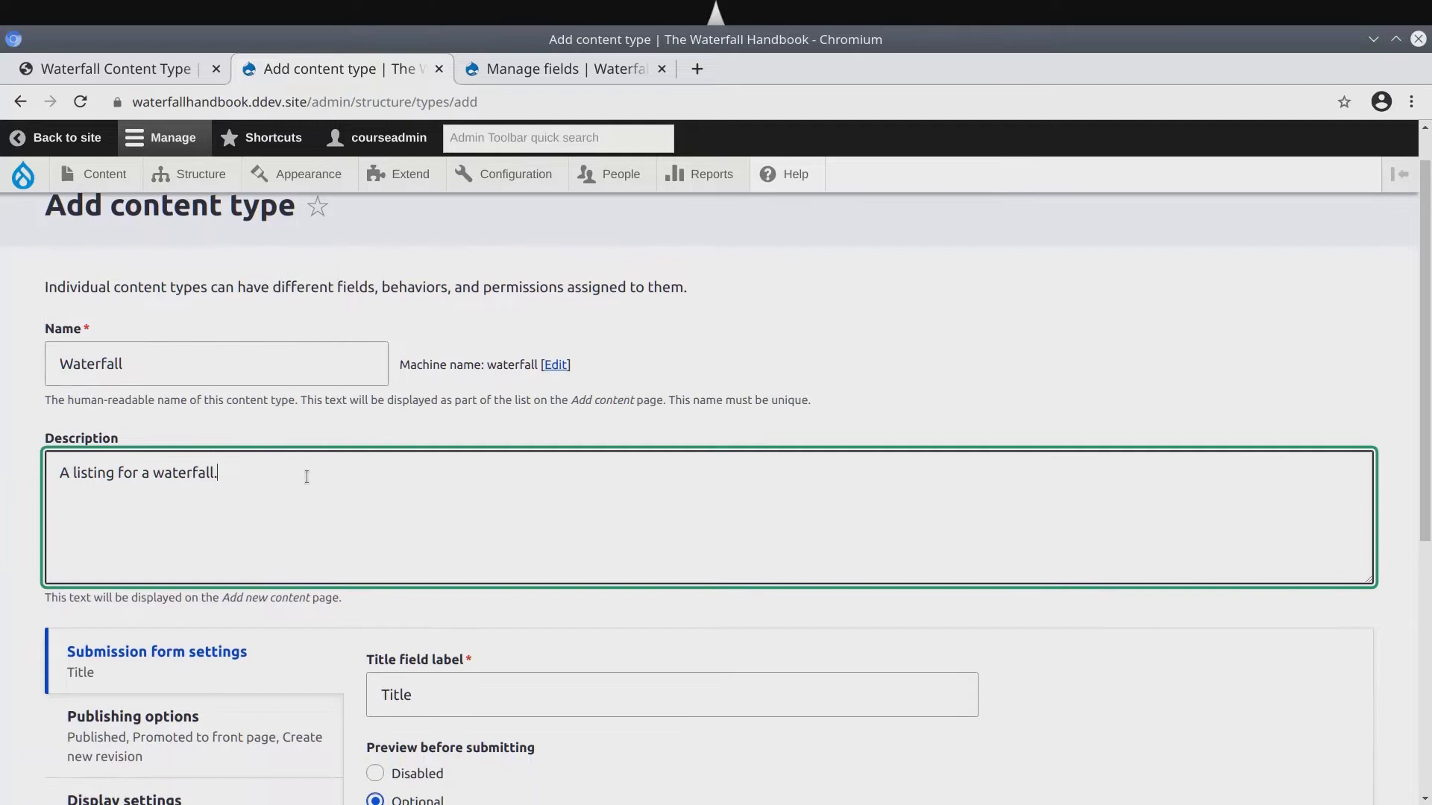
{"action": "scroll", "coordinate": [313, 466], "scroll_direction": "down", "scroll_amount": 1}
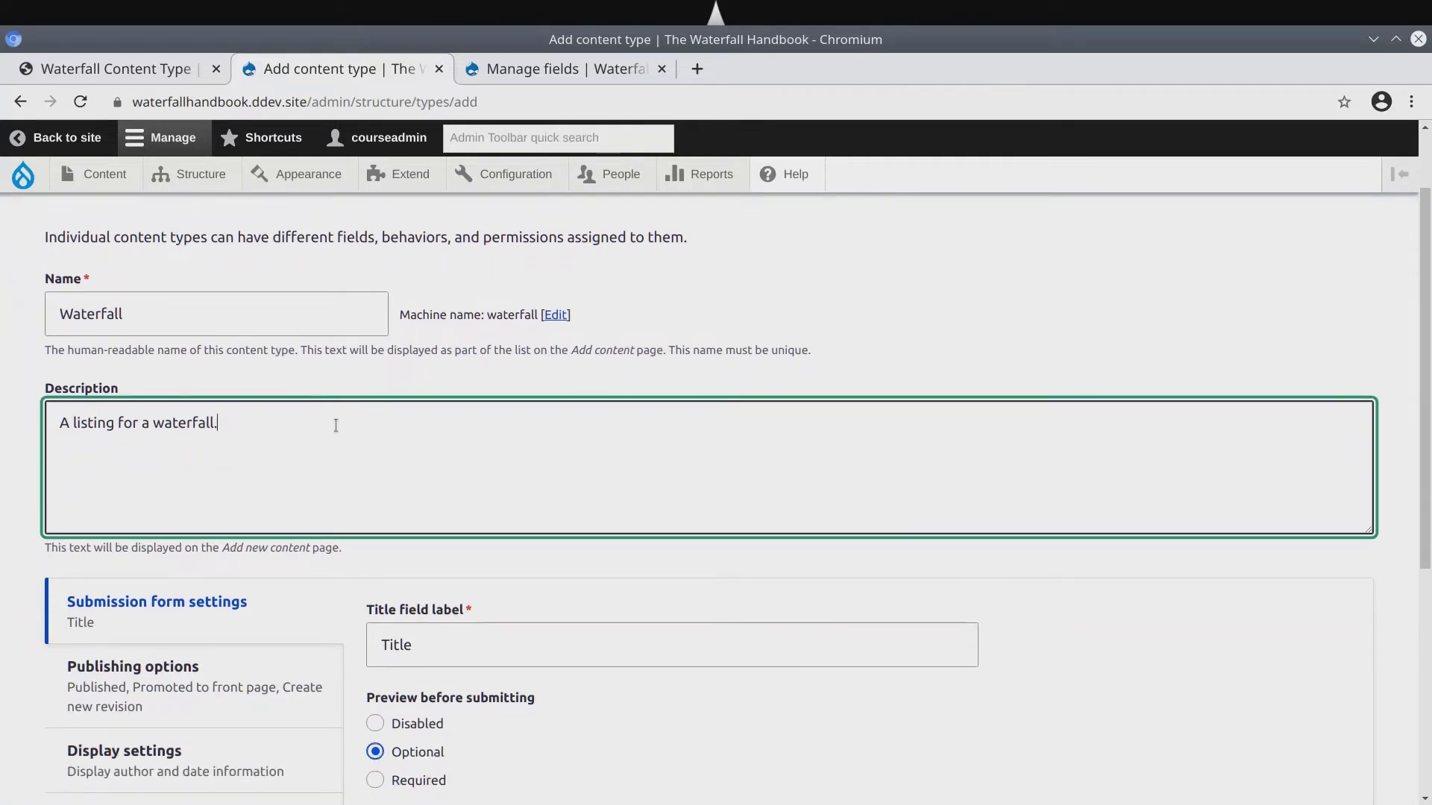
{"action": "scroll", "coordinate": [334, 422], "scroll_direction": "down", "scroll_amount": 1}
{"action": "scroll", "coordinate": [340, 393], "scroll_direction": "down", "scroll_amount": 2}
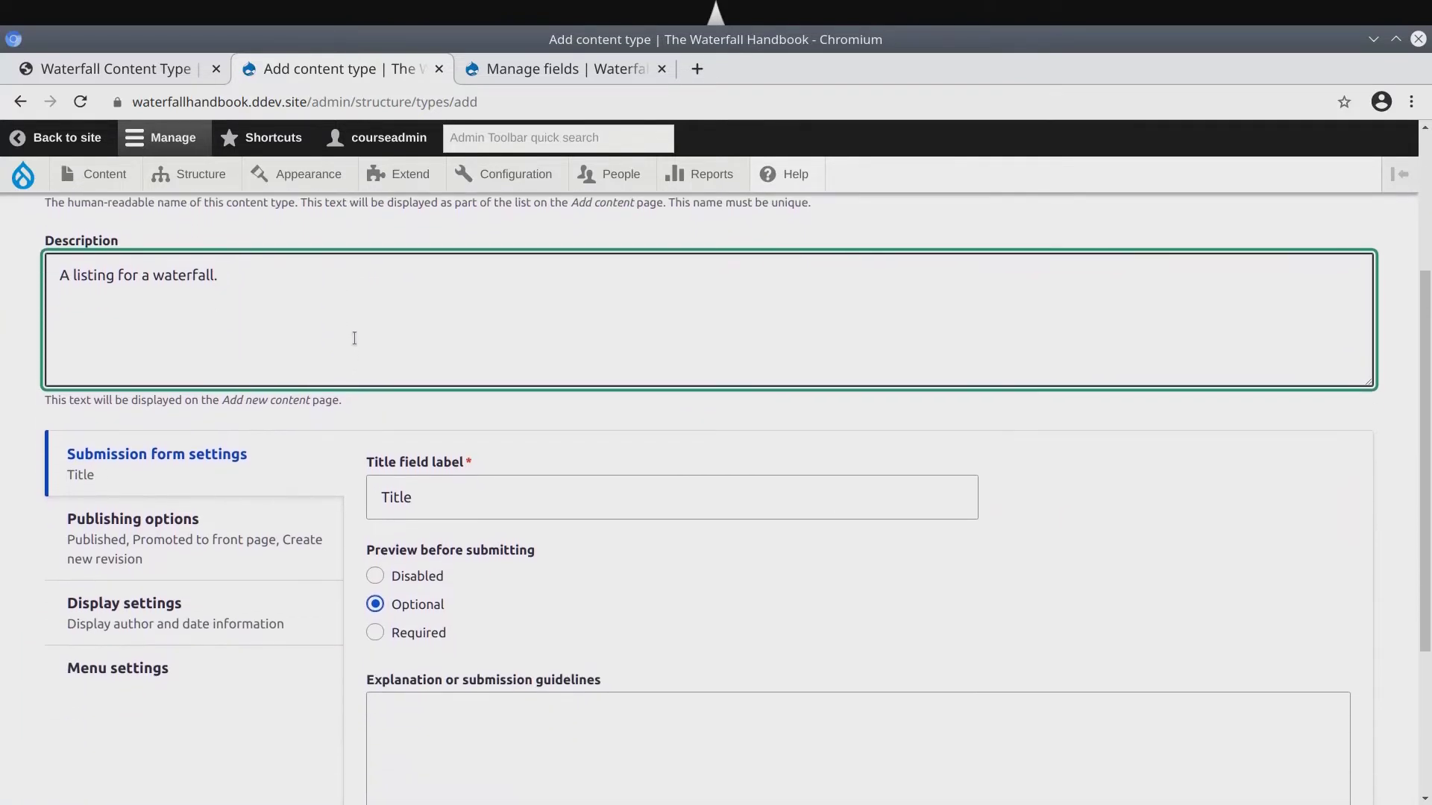
{"action": "scroll", "coordinate": [364, 305], "scroll_direction": "up", "scroll_amount": 1}
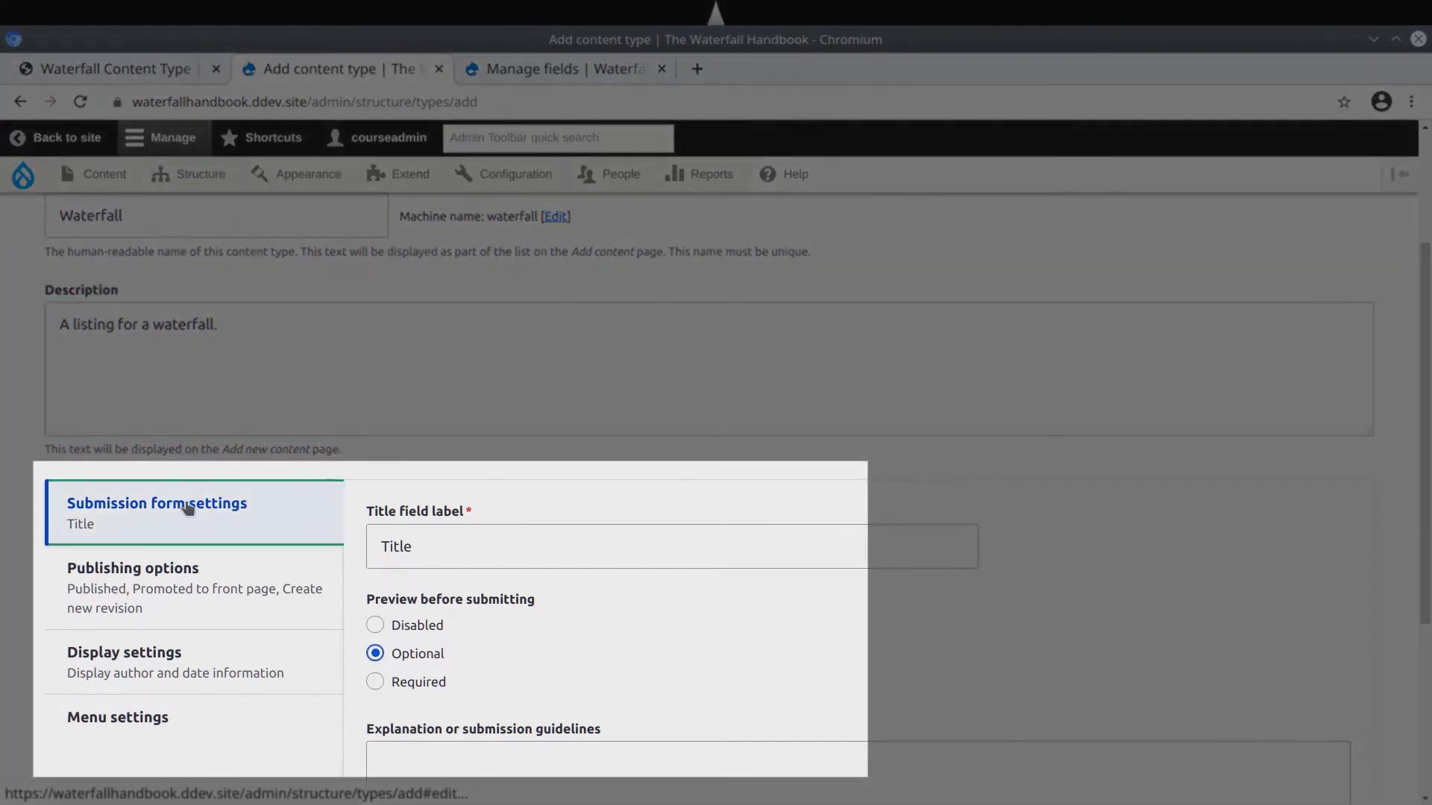
{"action": "left_click", "coordinate": [190, 526]}
{"action": "left_click", "coordinate": [172, 584]}
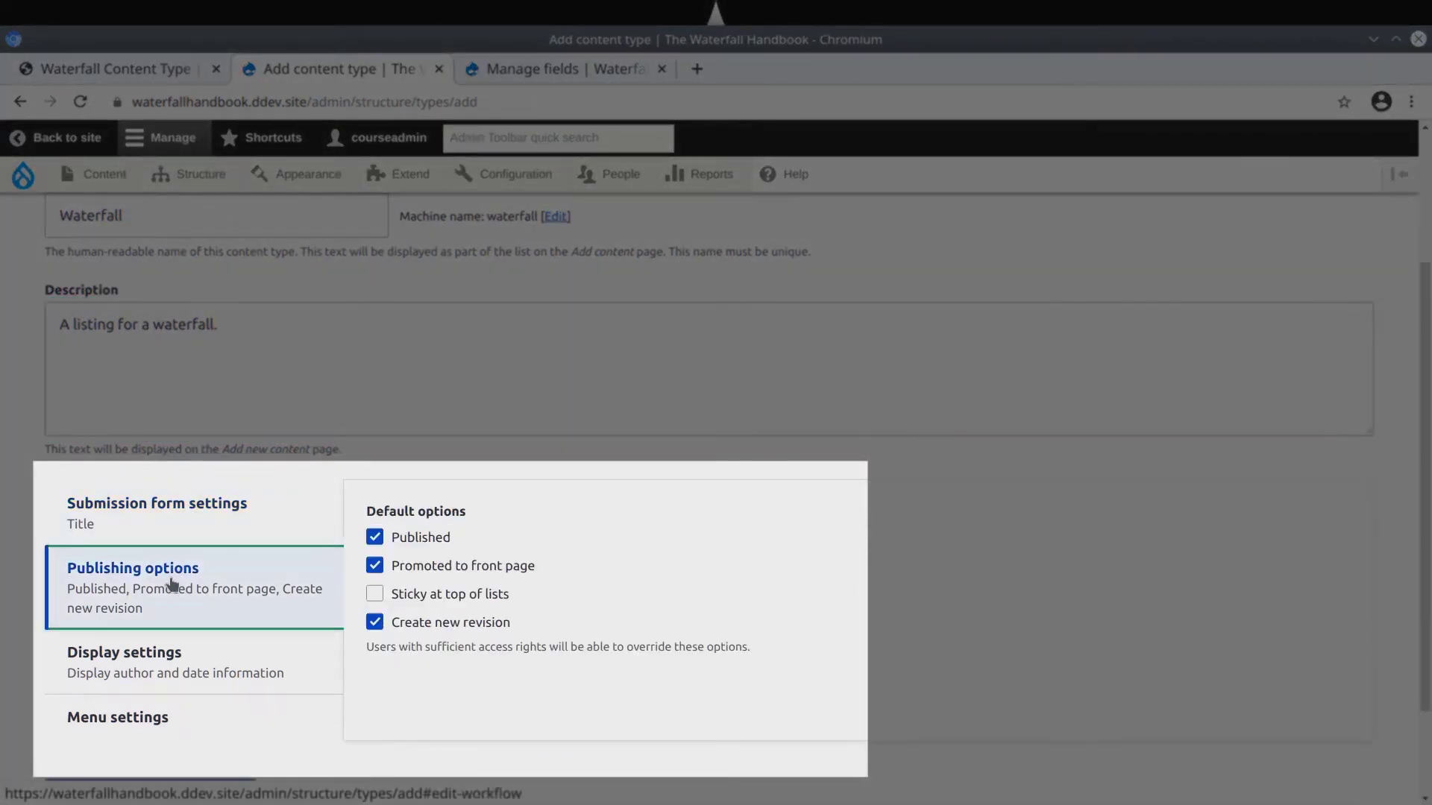
{"action": "left_click", "coordinate": [163, 669]}
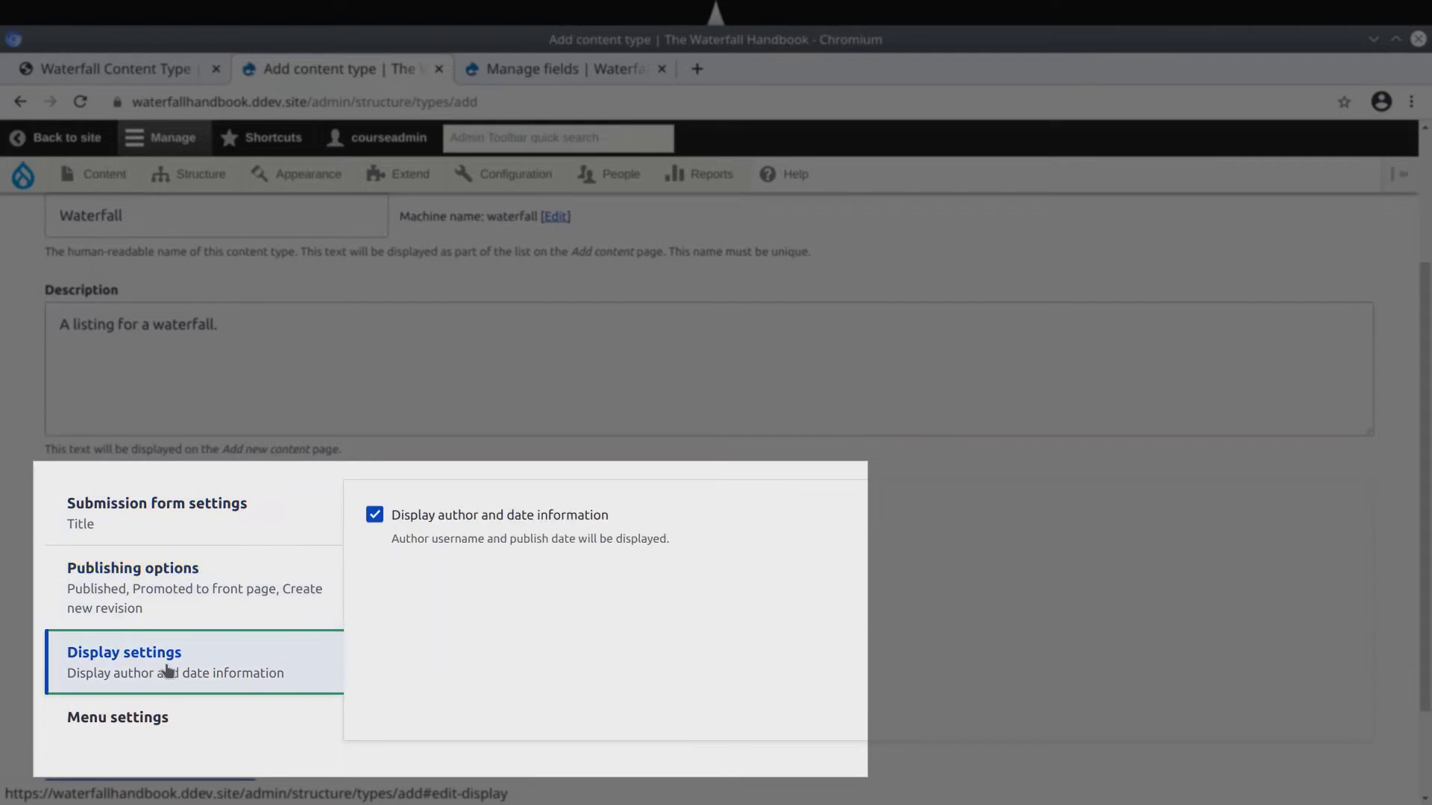
{"action": "left_click", "coordinate": [152, 727]}
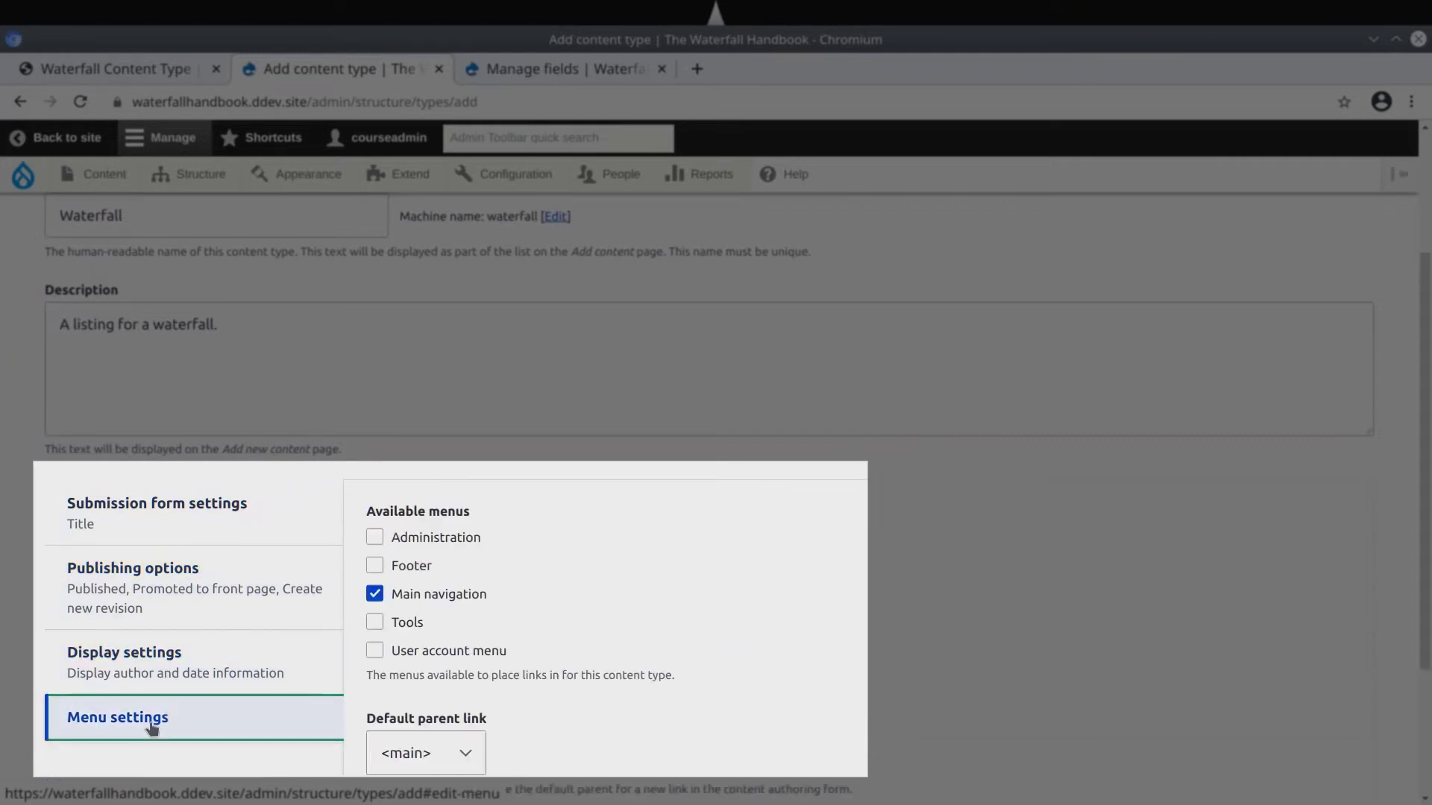
{"action": "left_click", "coordinate": [166, 518]}
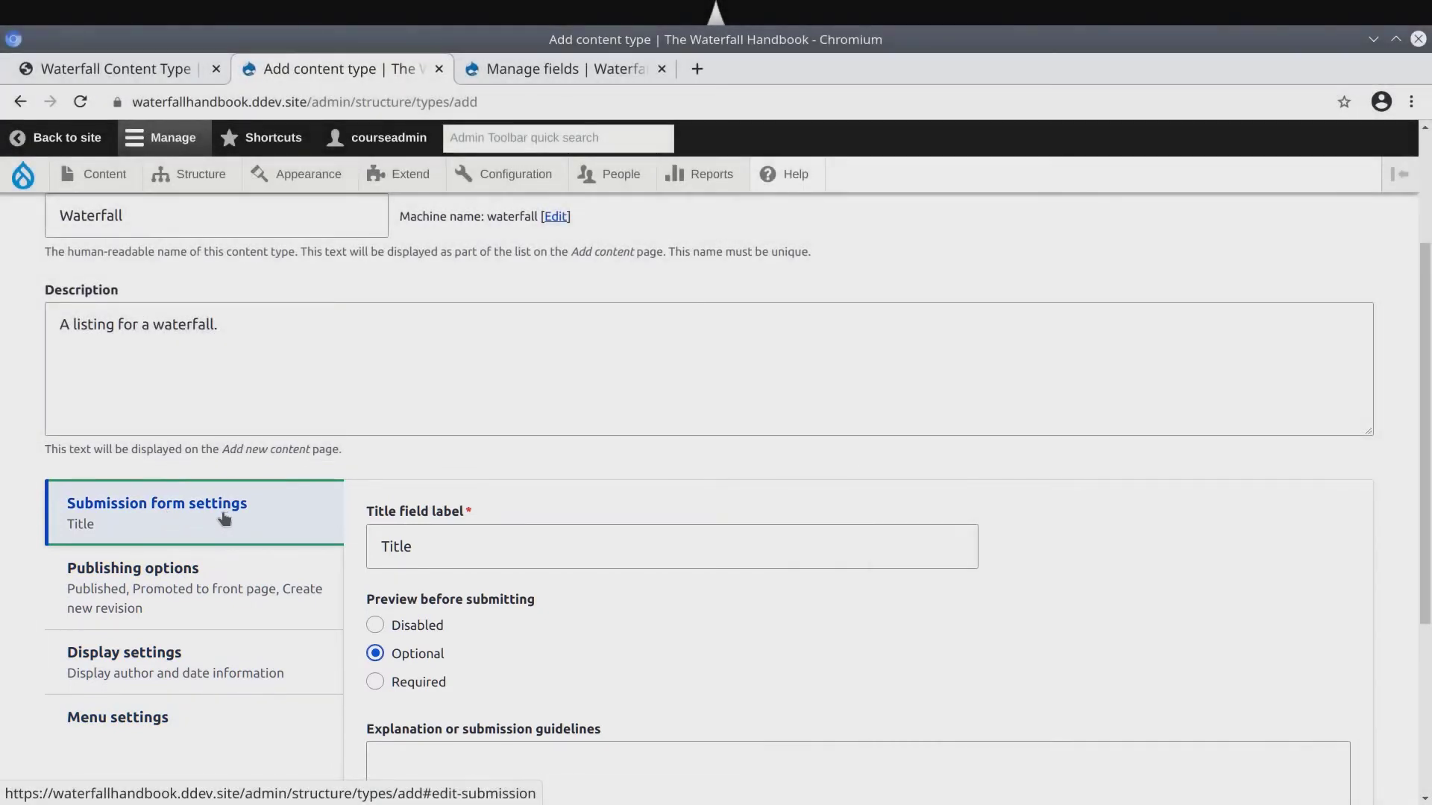
- Change the title field label from Title to 'Waterfall name', keeping preview before submitting Optional
{"action": "left_click", "coordinate": [397, 548]}
{"action": "double_click", "coordinate": [397, 549]}
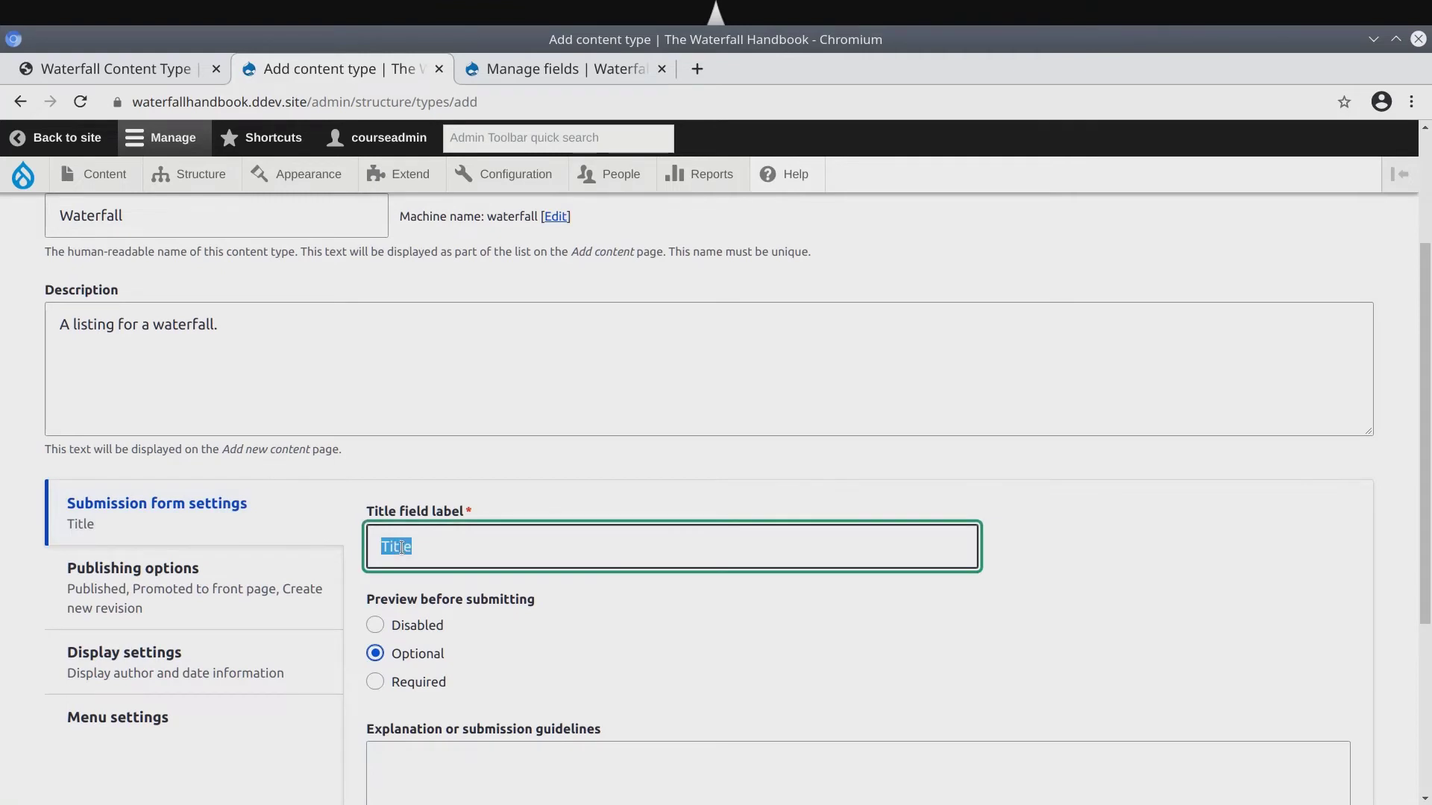
{"action": "key", "text": "BackSpace"}
{"action": "type", "text": "W"}
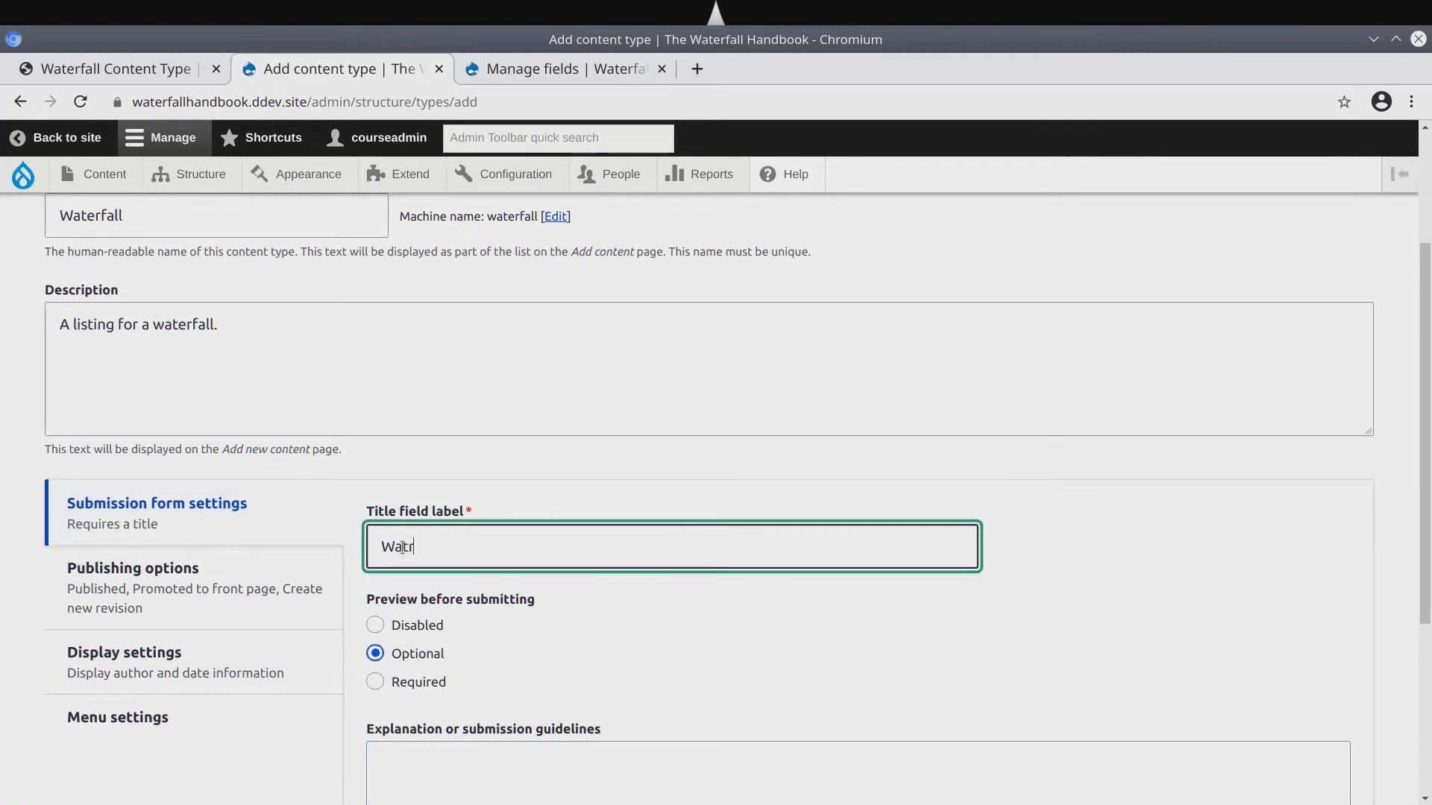
{"action": "type", "text": "aterfall name"}
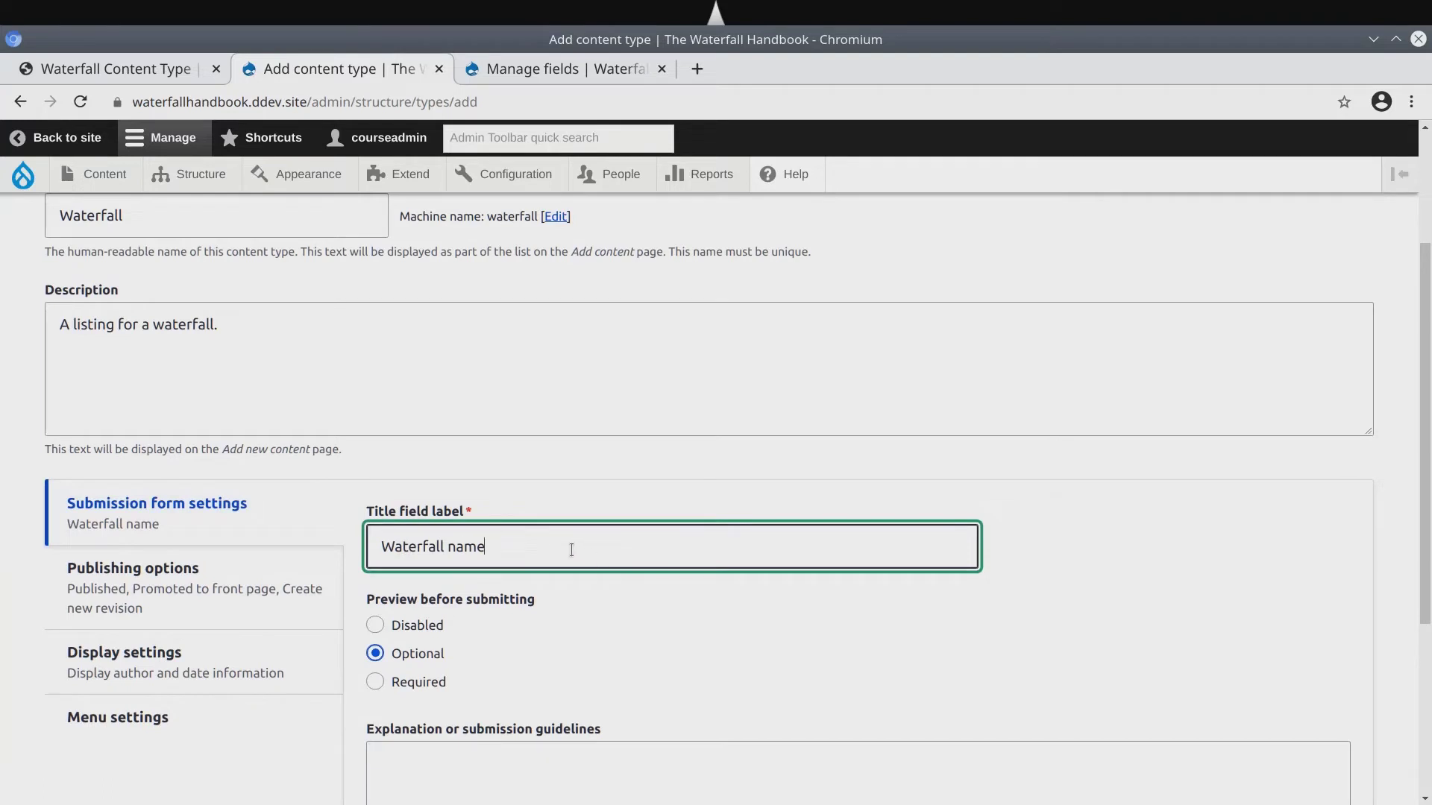
{"action": "double_click", "coordinate": [418, 657]}
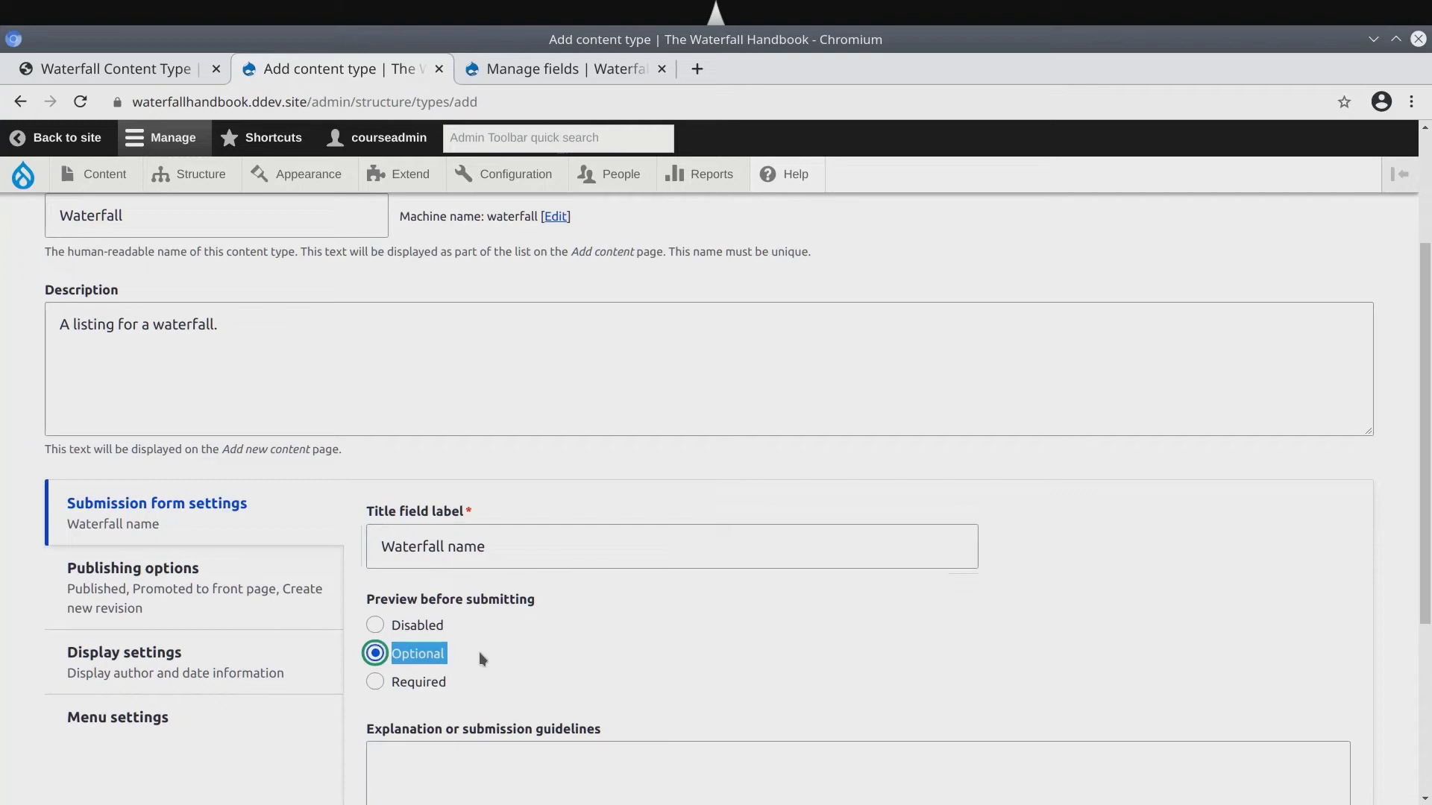
{"action": "scroll", "coordinate": [481, 652], "scroll_direction": "down", "scroll_amount": 4}
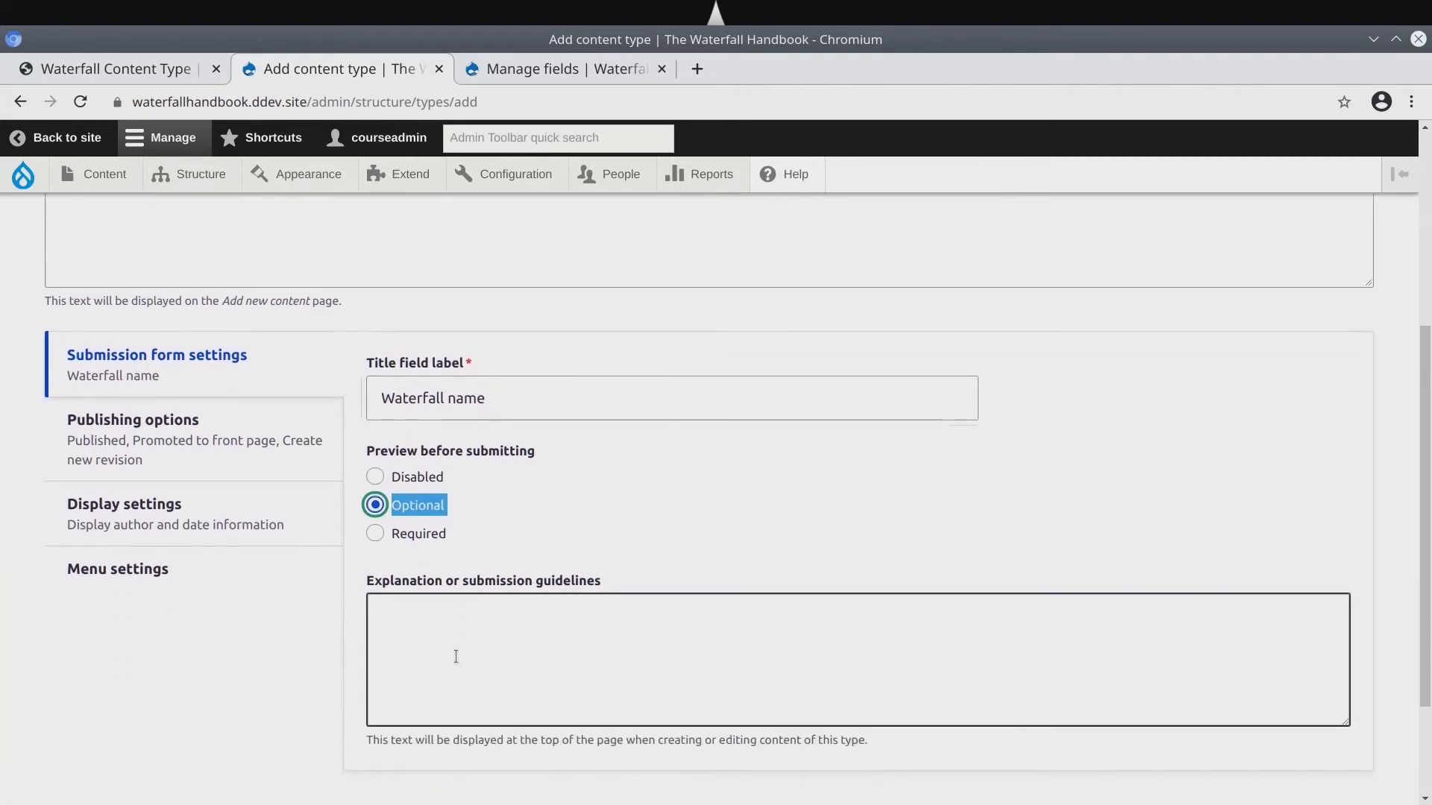
- In Publishing options, uncheck Promoted to front page, keeping Published and Create new revision checked
{"action": "left_click", "coordinate": [136, 446]}
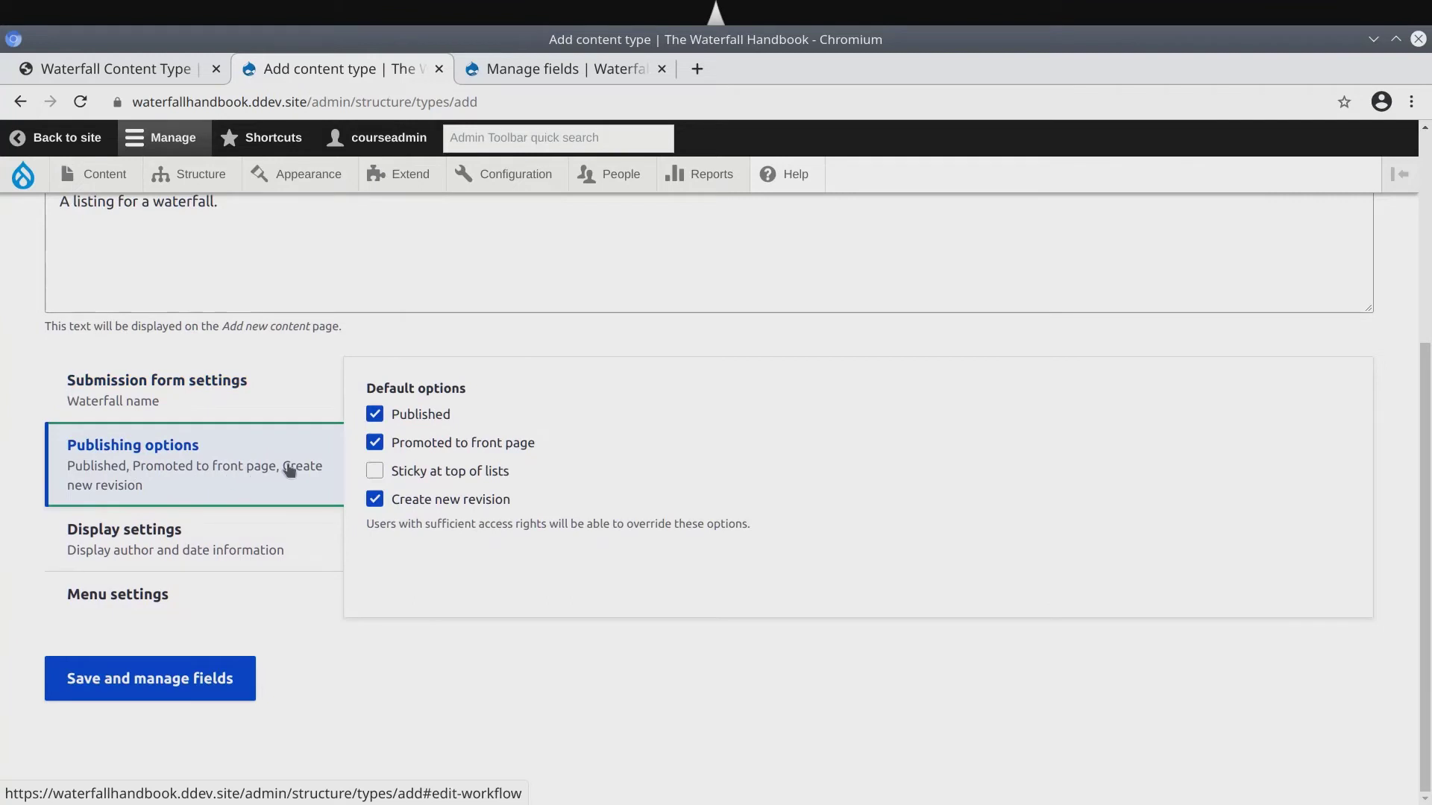
{"action": "left_click", "coordinate": [375, 443]}
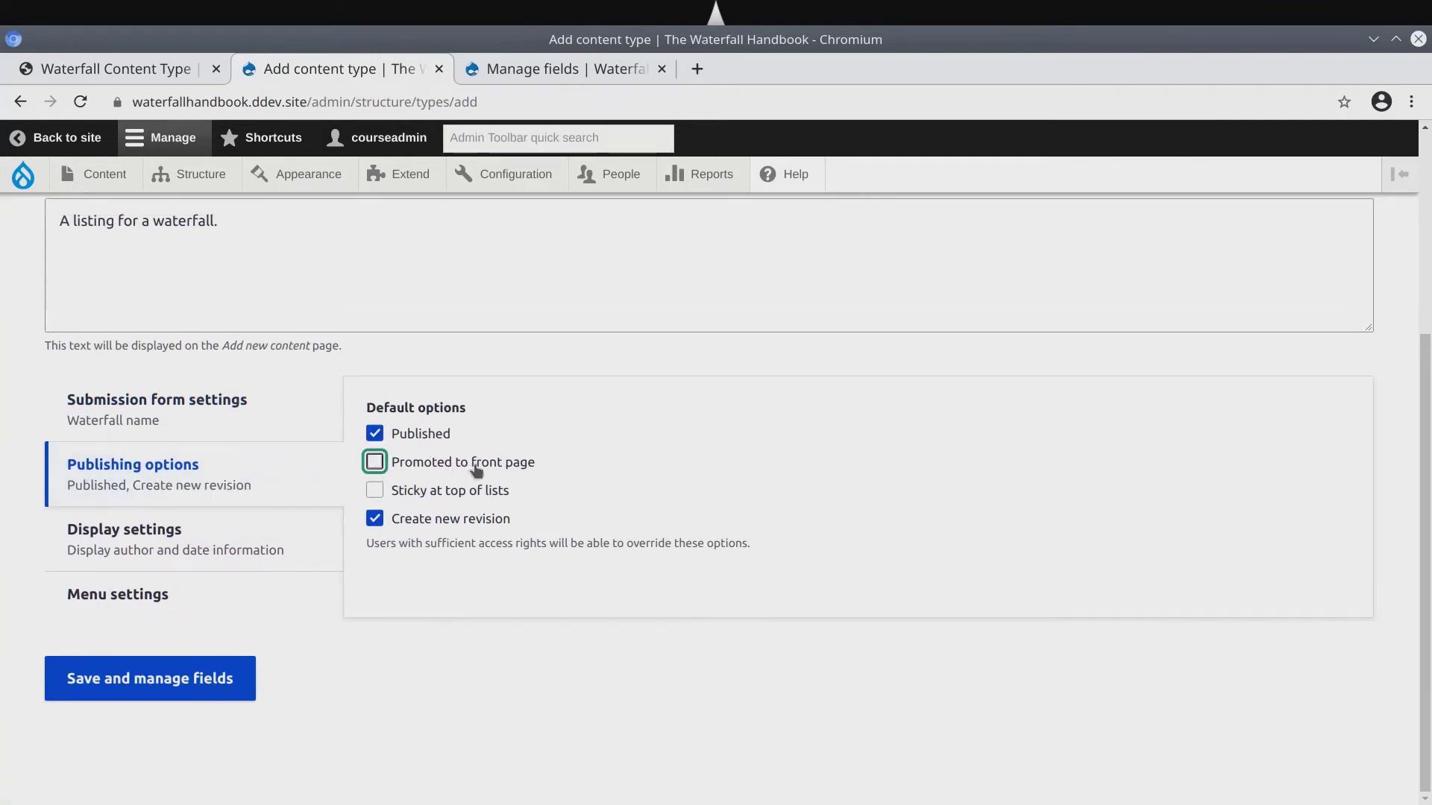
{"action": "left_click_drag", "start_coordinate": [437, 438], "coordinate": [455, 427]}
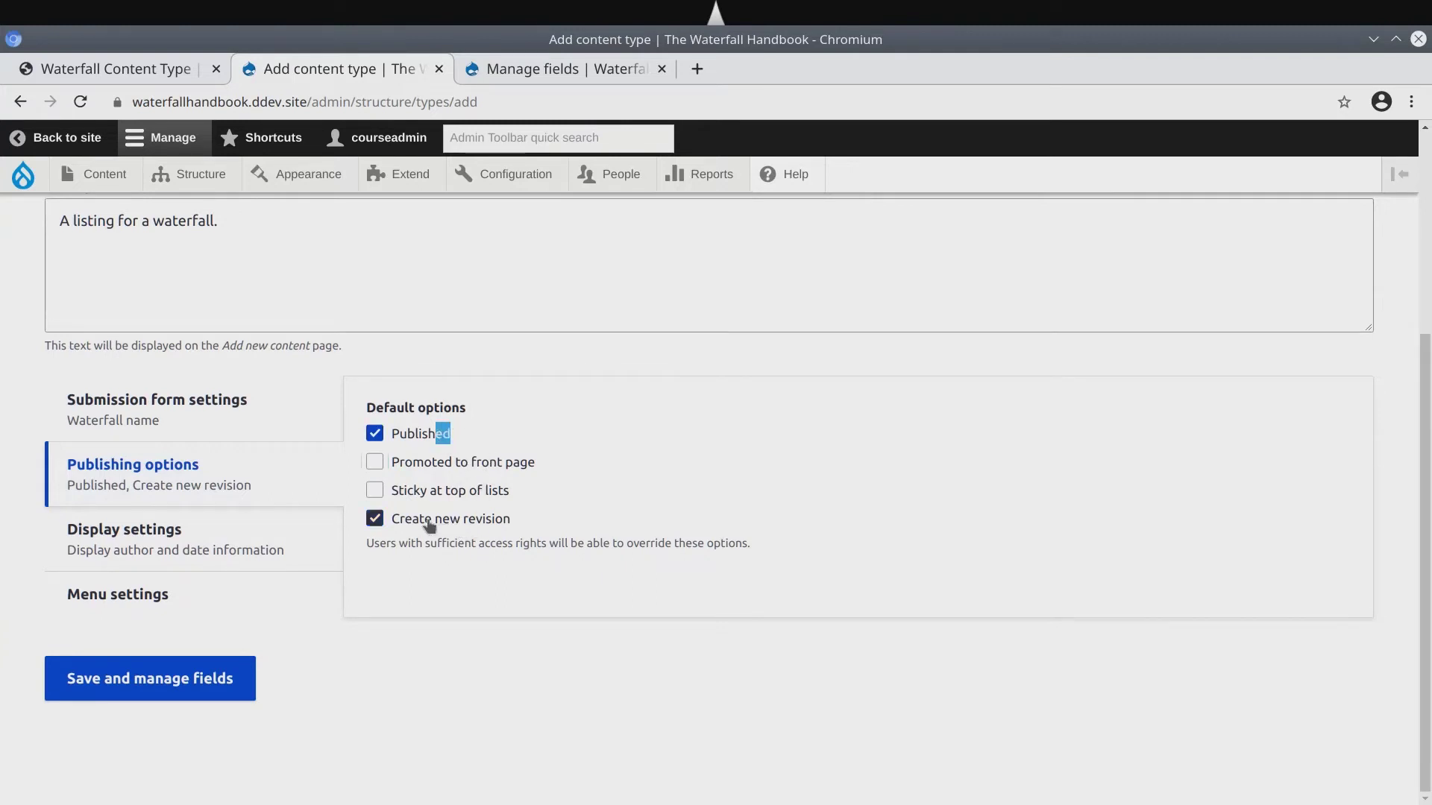
{"action": "left_click_drag", "start_coordinate": [401, 527], "coordinate": [518, 528]}
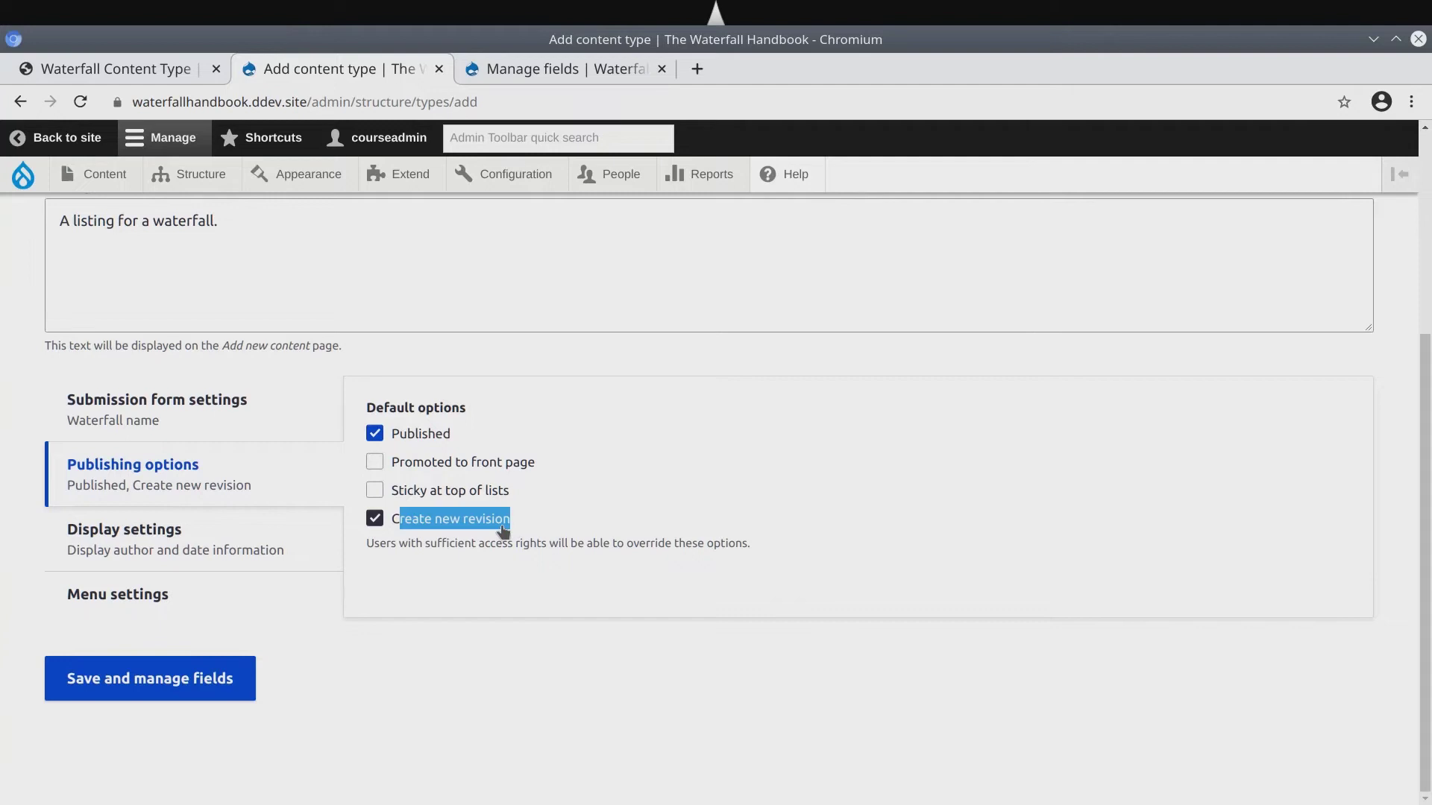
{"action": "double_click", "coordinate": [501, 525]}
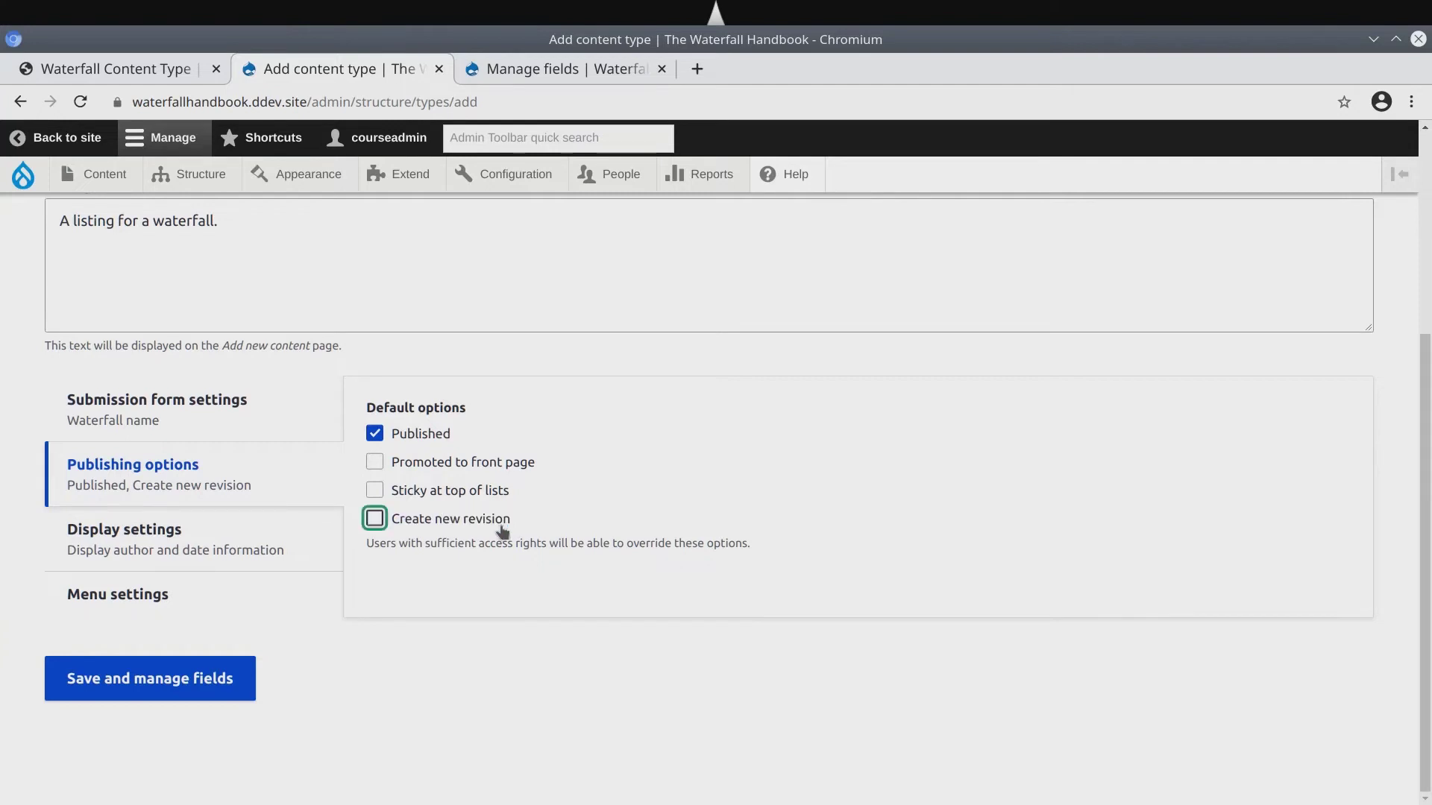
- Turn off Display author and date information and uncheck Main navigation under Menu settings
{"action": "left_click", "coordinate": [166, 548]}
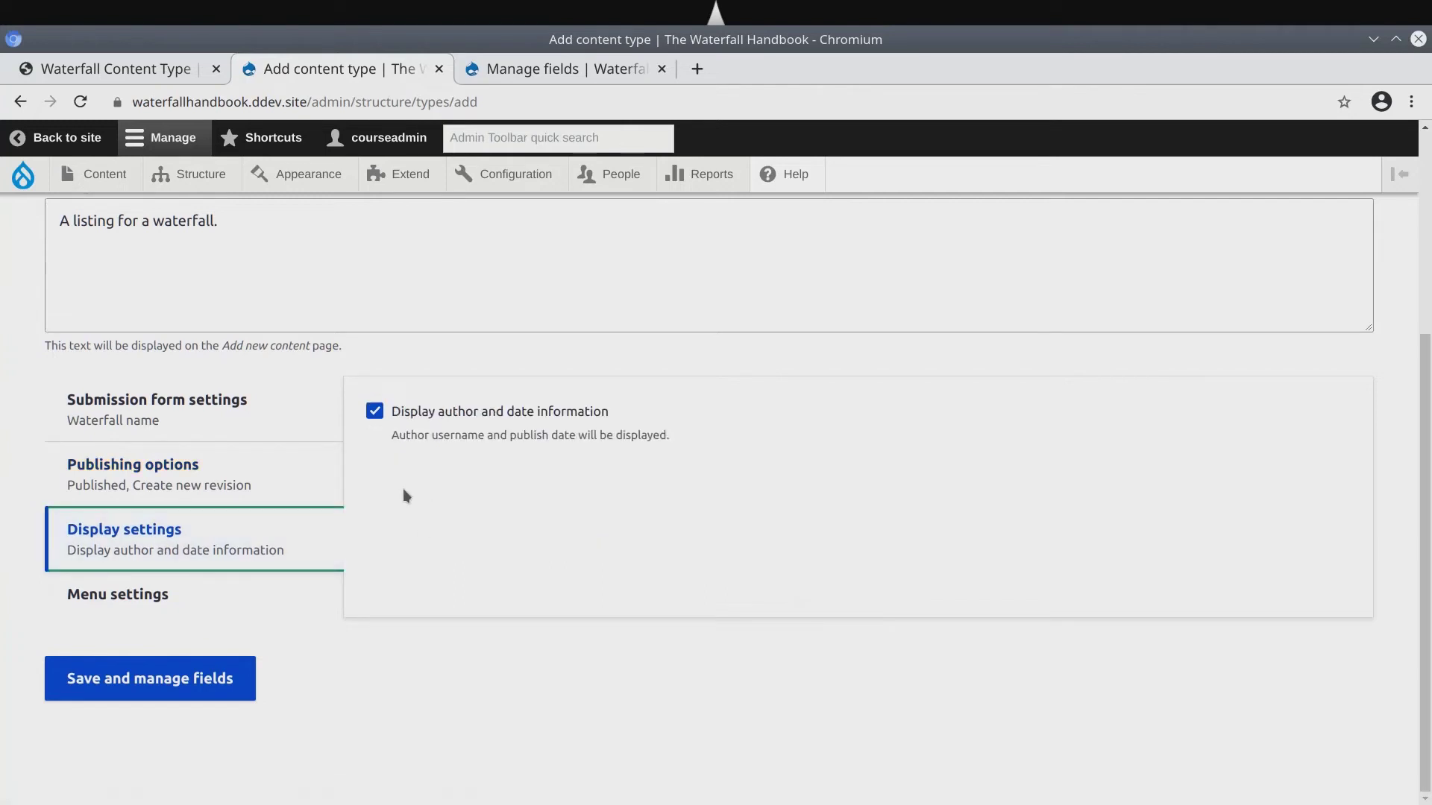
{"action": "left_click", "coordinate": [375, 411]}
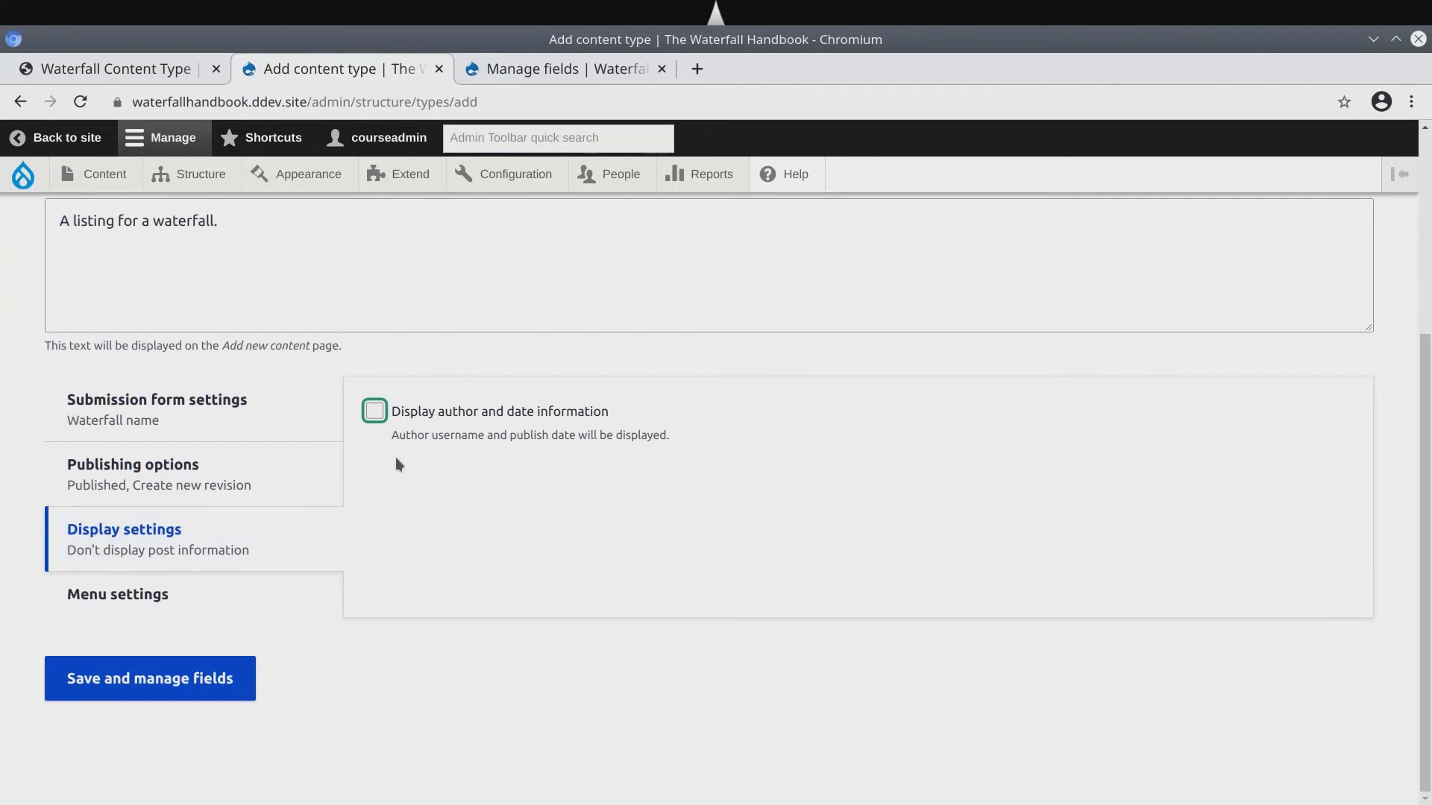
{"action": "left_click", "coordinate": [136, 607]}
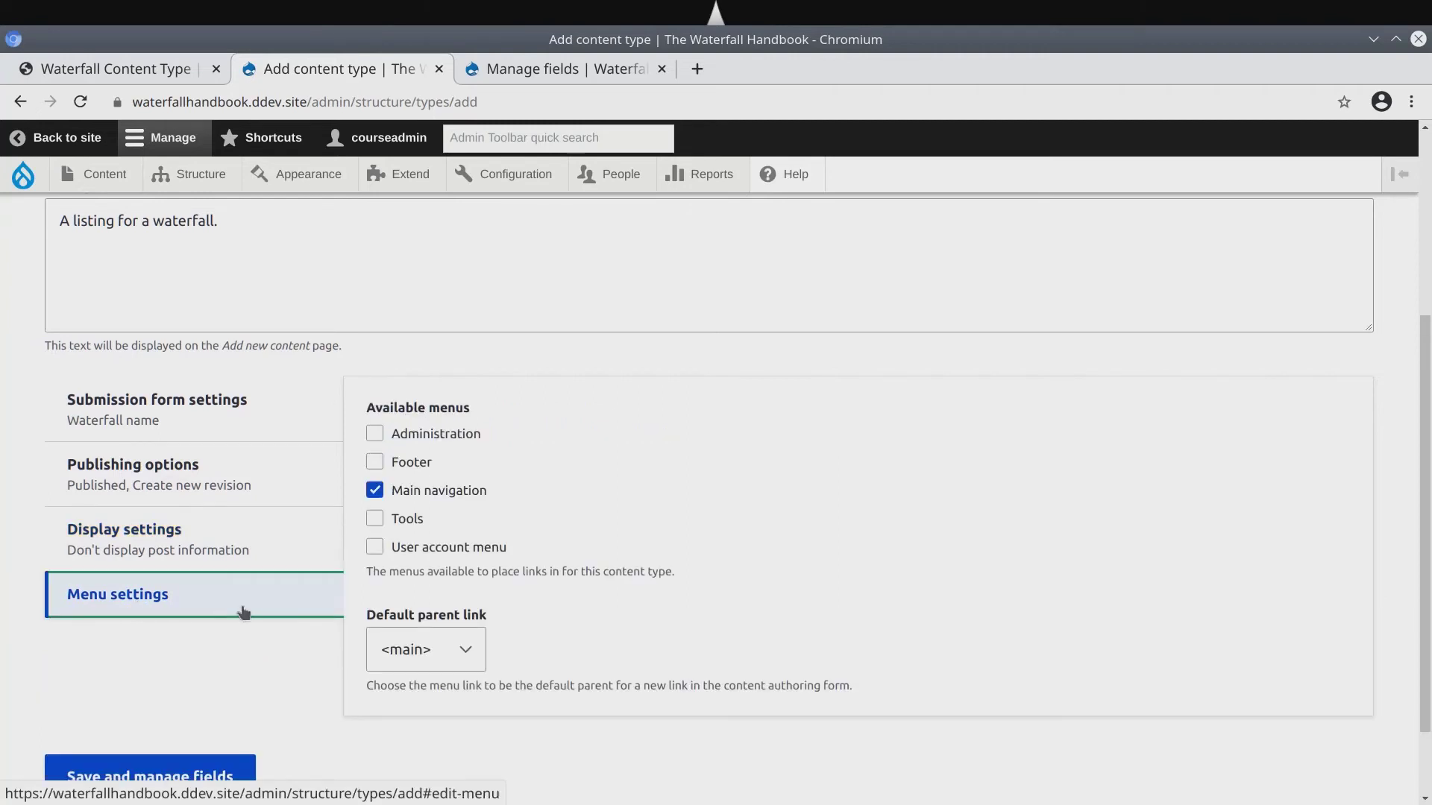
{"action": "left_click", "coordinate": [389, 495]}
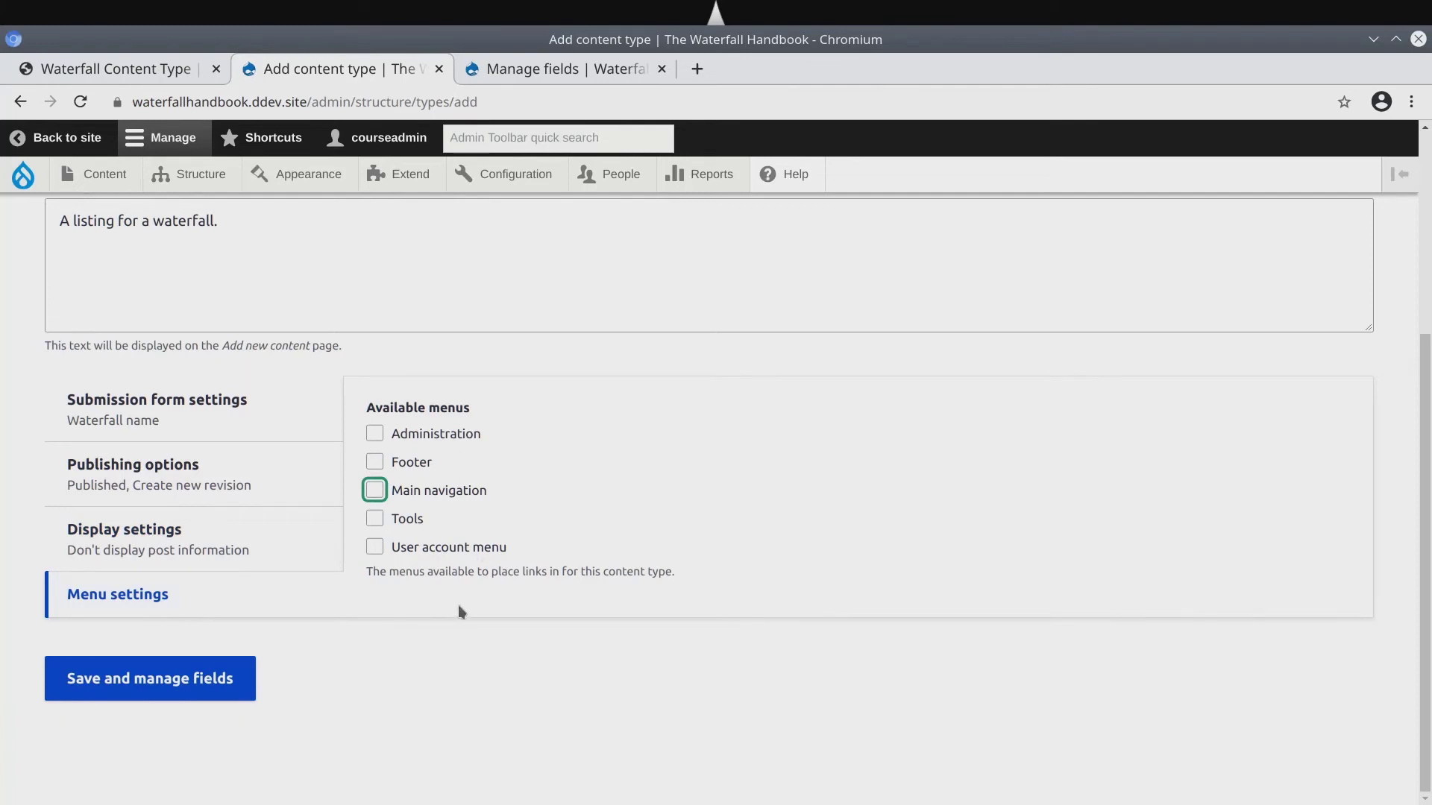
{"action": "left_click", "coordinate": [468, 571]}
{"action": "left_click_drag", "start_coordinate": [519, 547], "coordinate": [395, 408]}
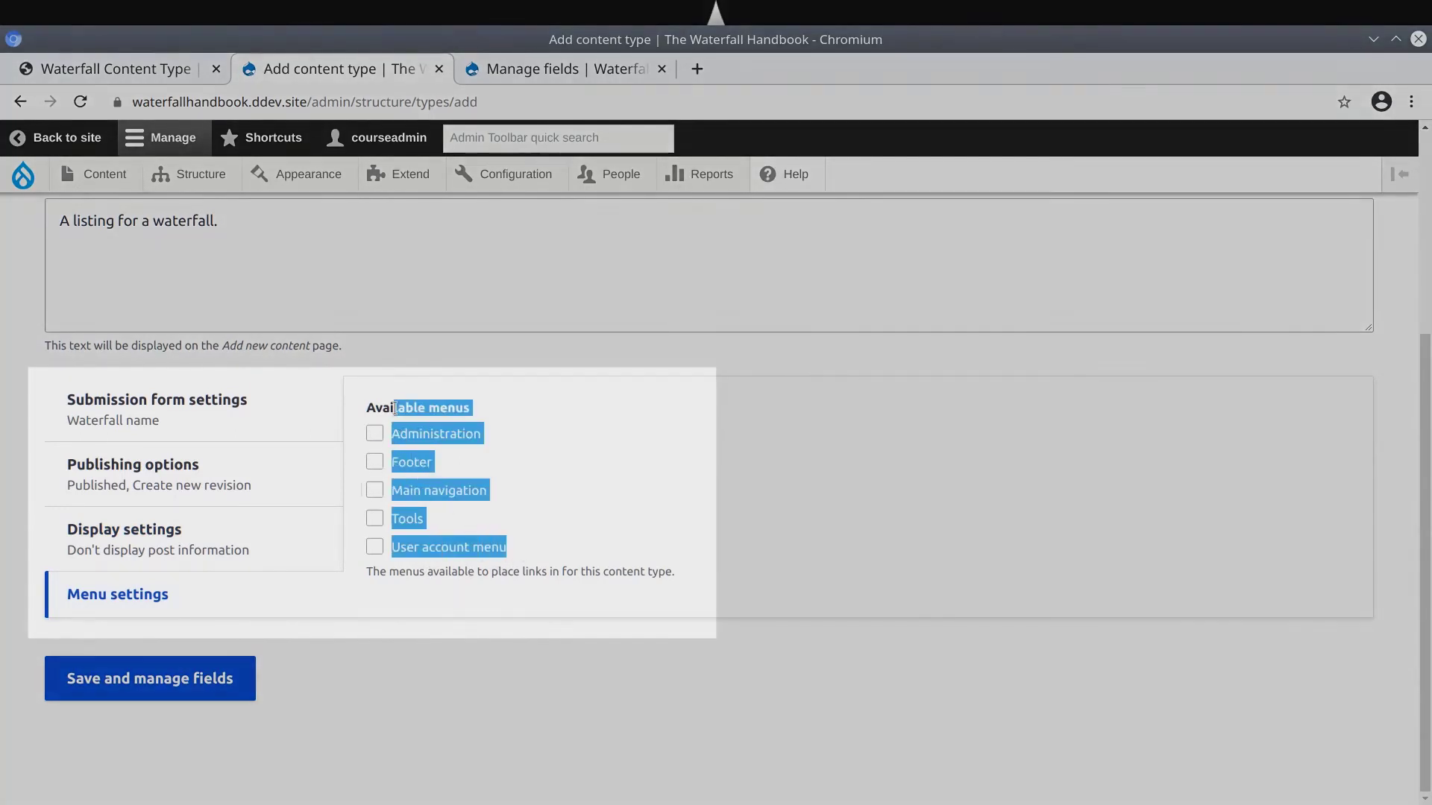
{"action": "left_click", "coordinate": [394, 408]}
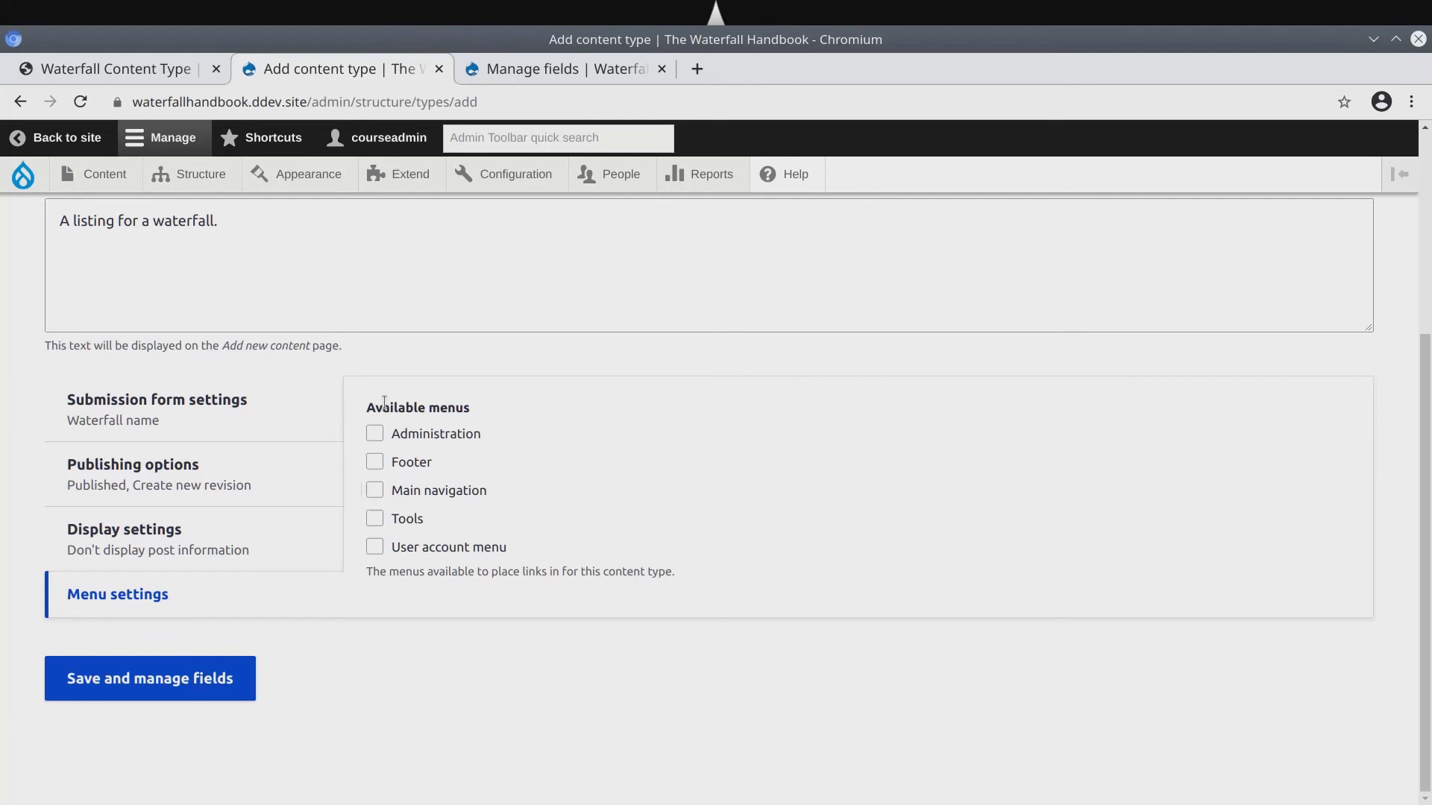
- Save the Waterfall content type with Save and manage fields
{"action": "left_click", "coordinate": [158, 687]}
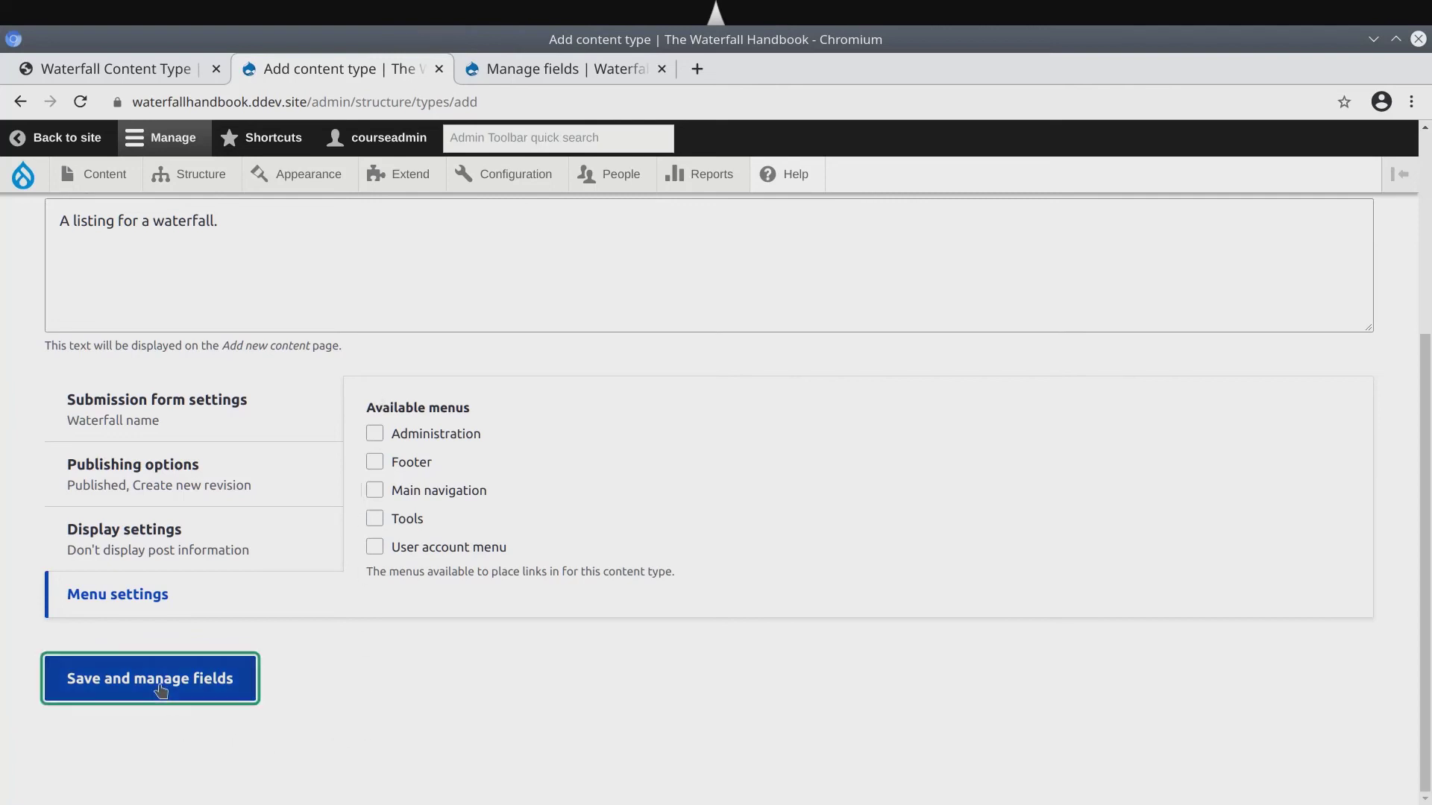